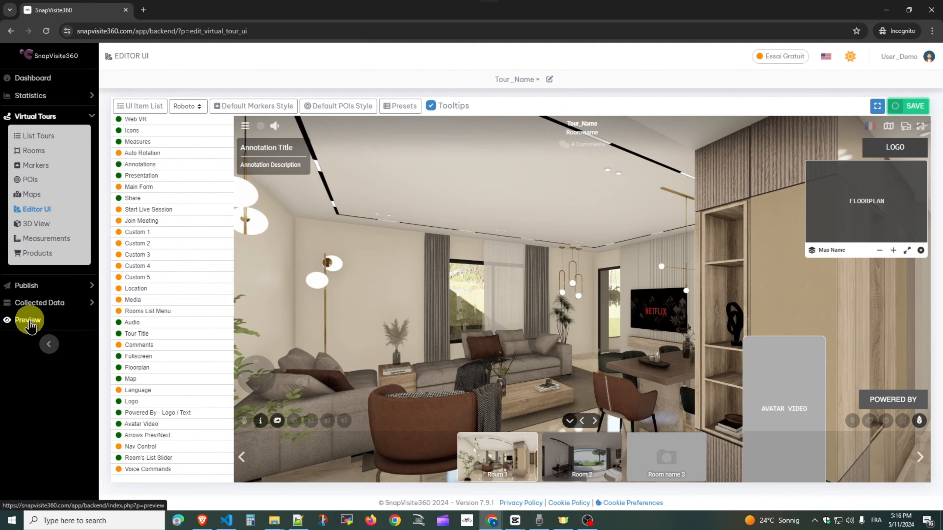
- Preview the virtual tour, look around Room 2, and return to Roum 1
click(29, 322)
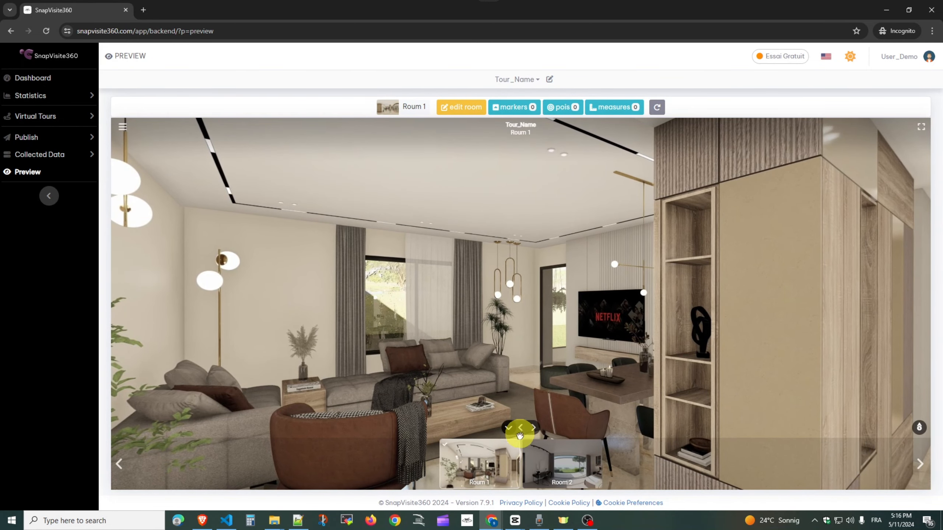
click(533, 429)
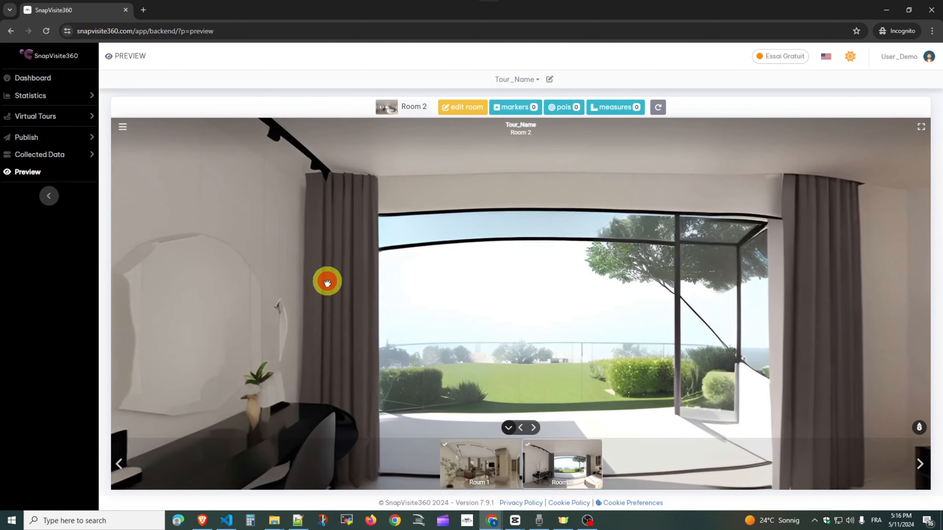
drag(327, 283, 715, 274)
drag(467, 327, 715, 364)
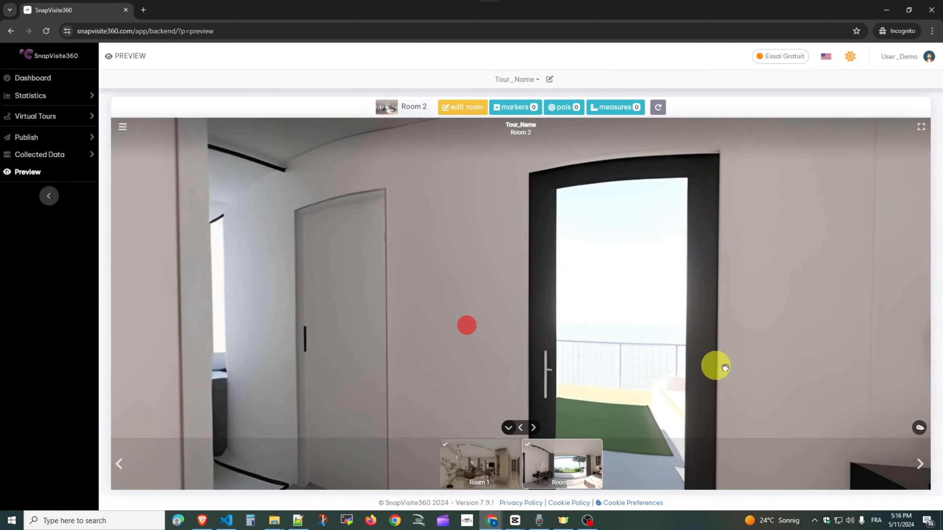
click(520, 429)
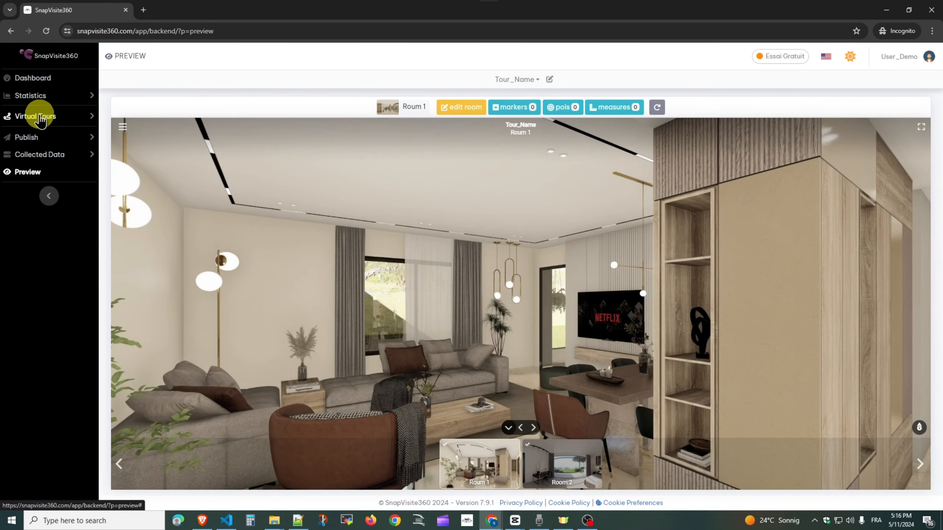
- Open the markers editor for Roum 1 of the tour
click(37, 117)
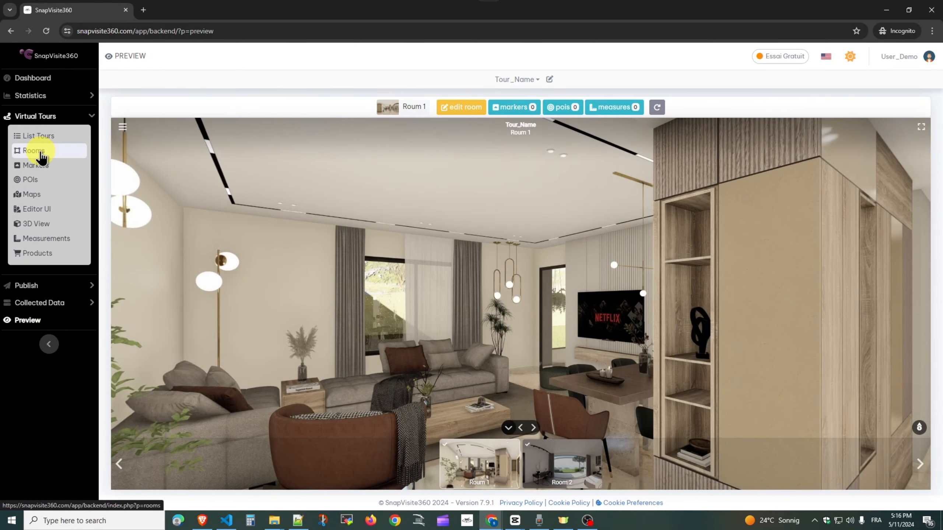
drag(591, 408, 411, 305)
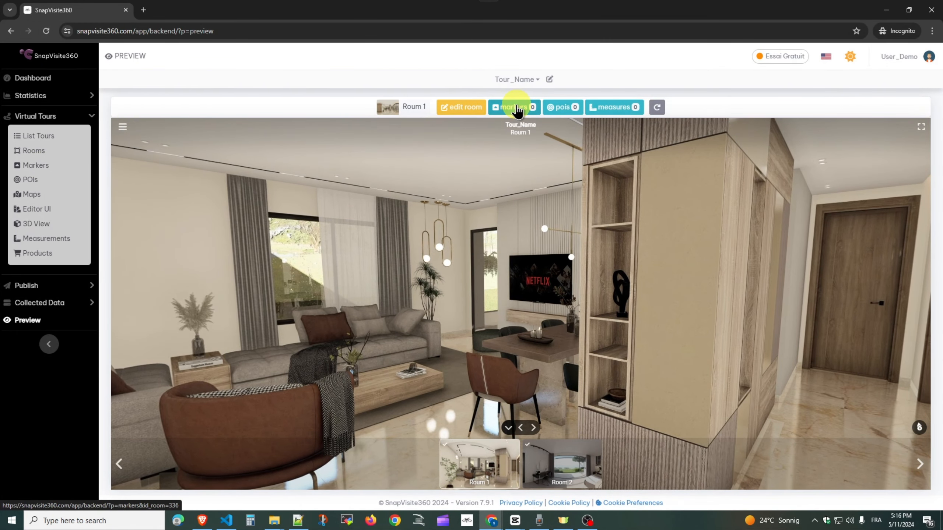
click(518, 108)
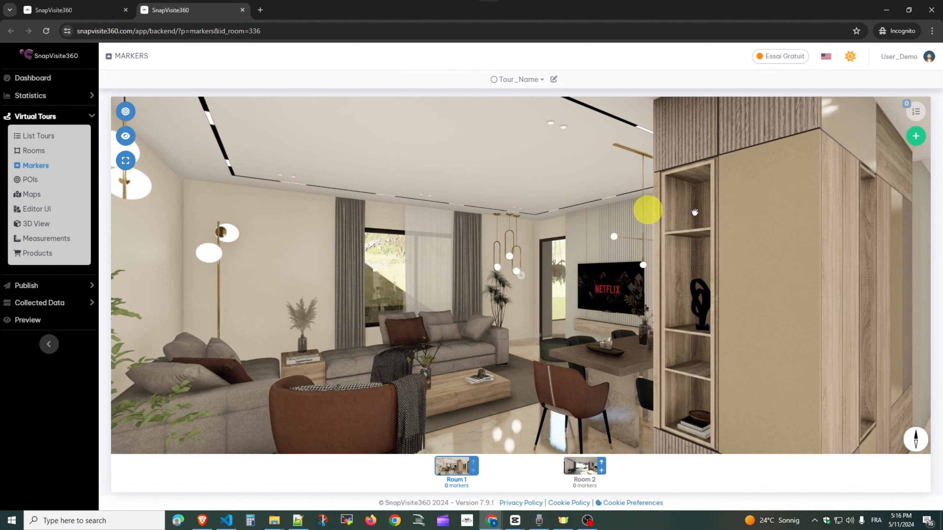
click(51, 11)
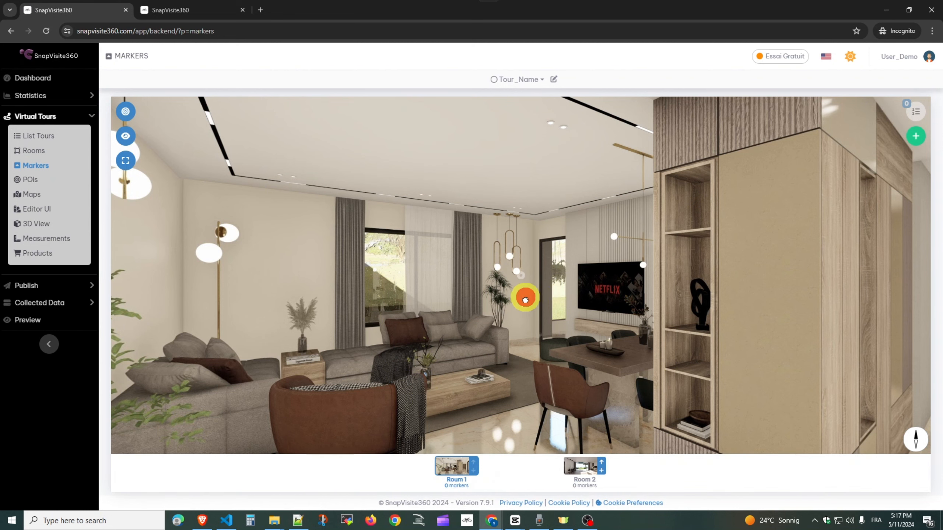
- Add an icon marker by Roum 1's rear doorway targeting Room 2, with a marker to go back, and save its position
drag(524, 295, 477, 293)
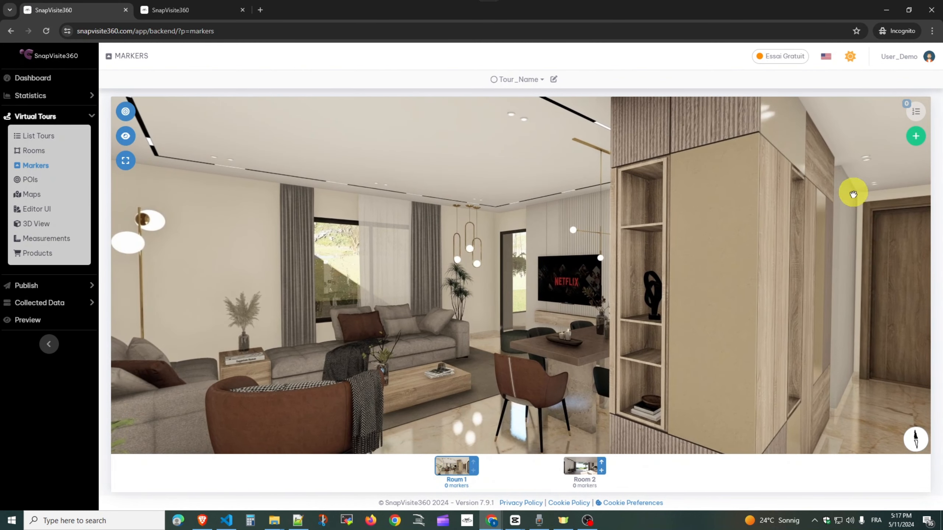
click(916, 136)
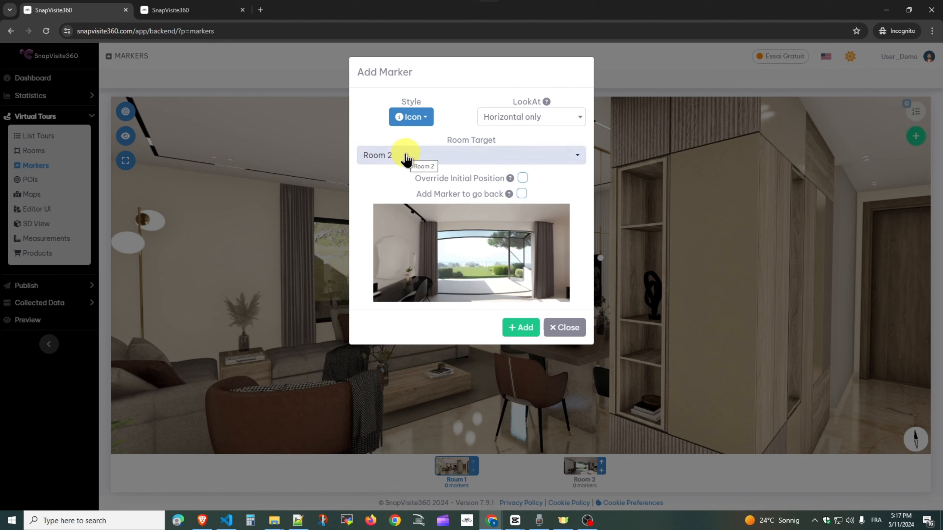
click(521, 193)
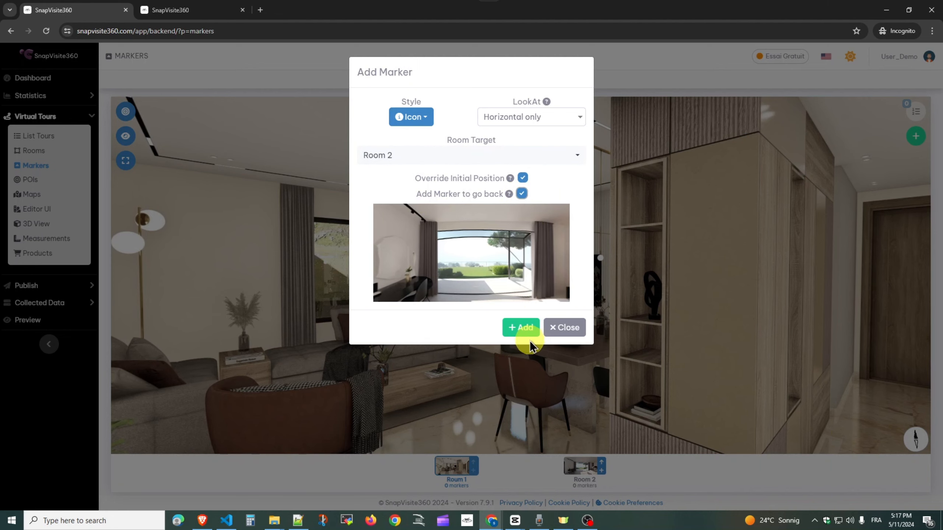
click(521, 328)
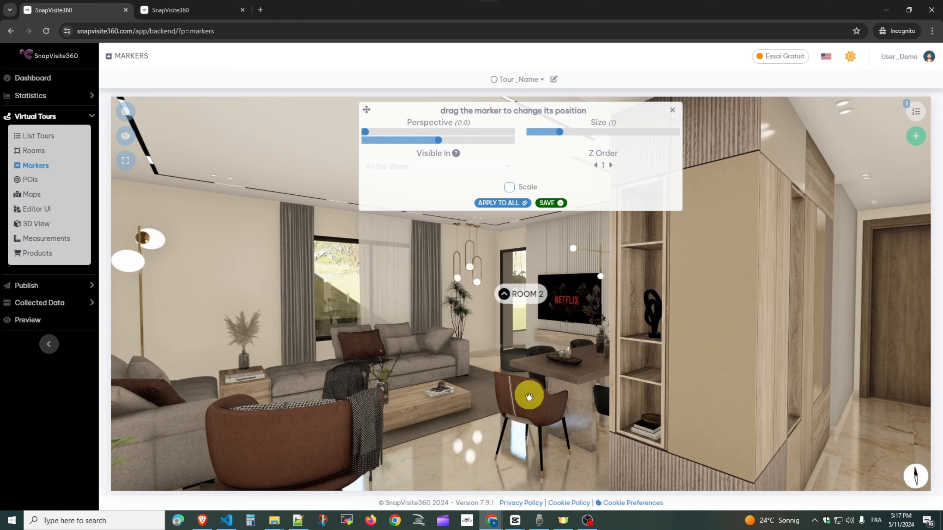
click(552, 204)
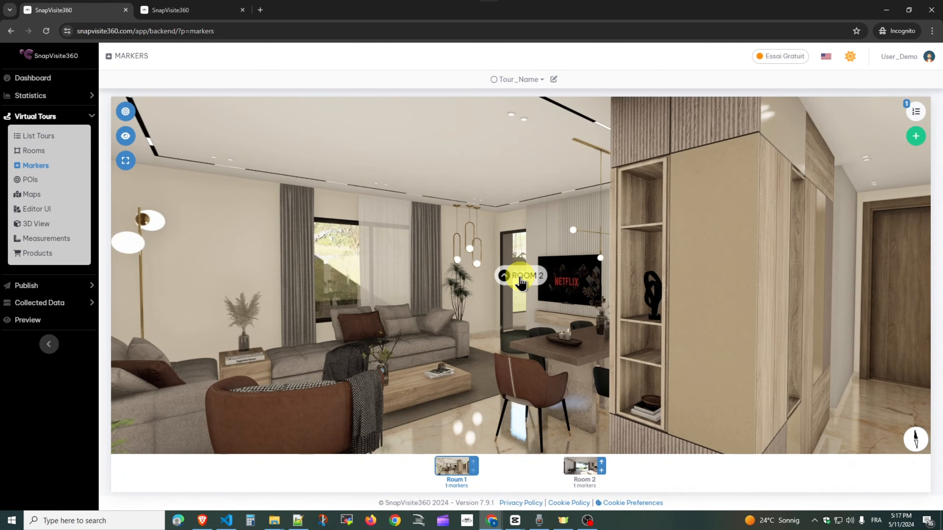
click(521, 279)
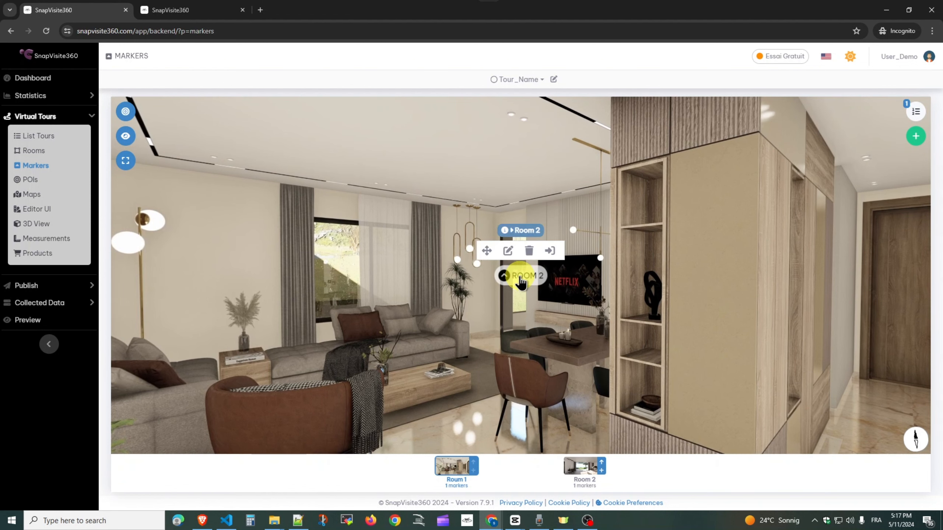
- Preview the tour, close the extra browser tab, and test the markers from Roum 1 to Room 2 and back
click(32, 321)
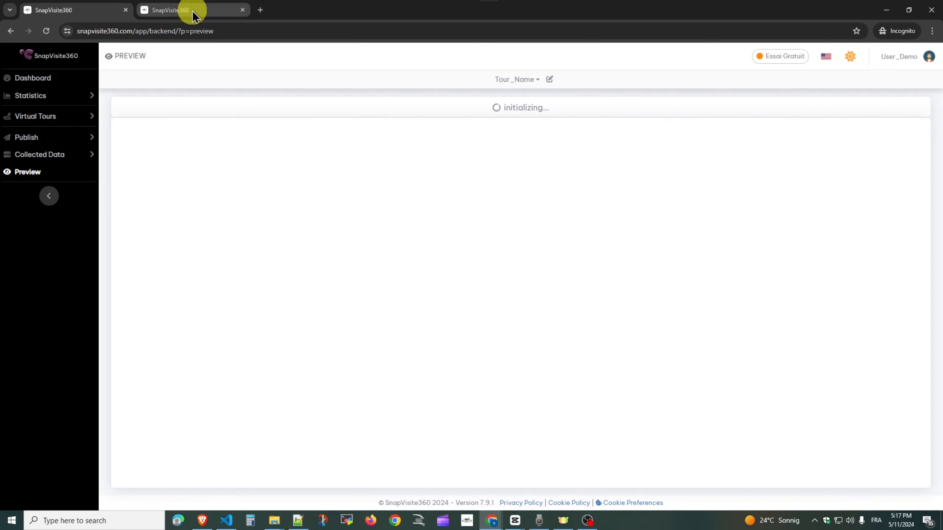
click(242, 10)
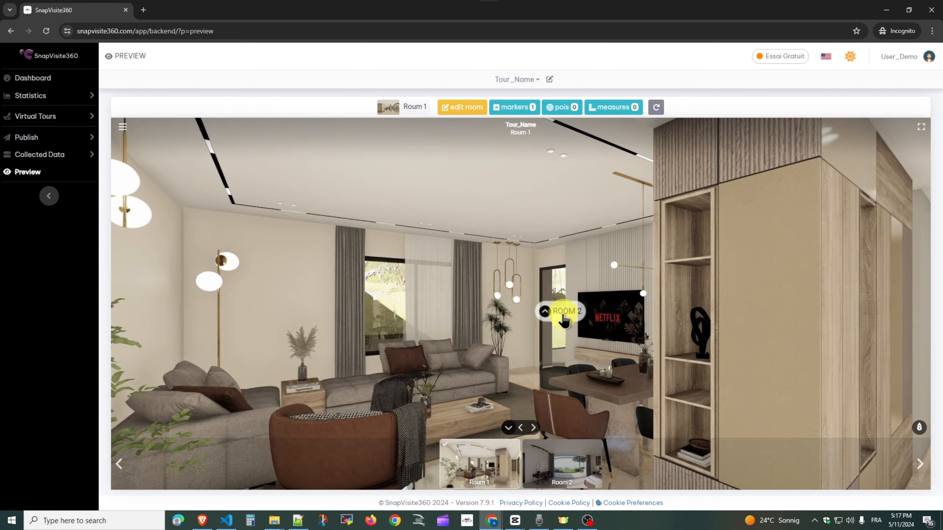
click(562, 314)
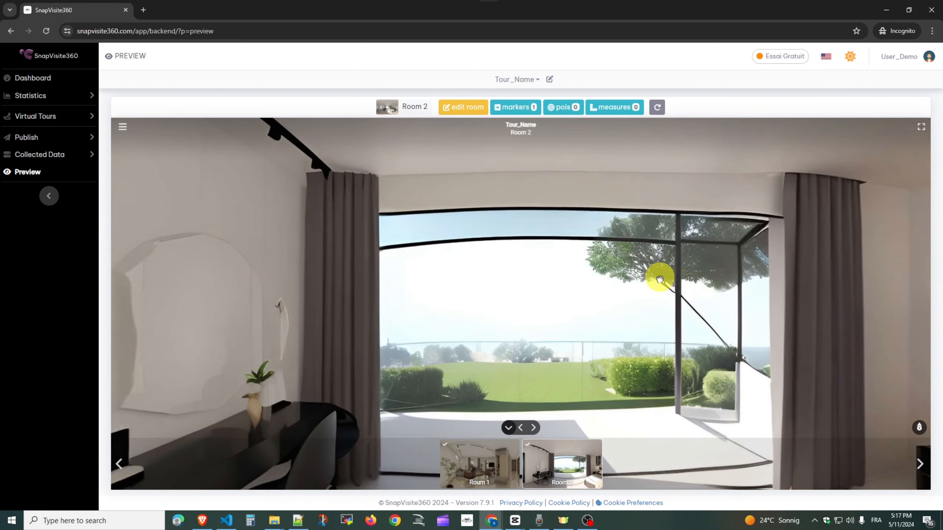
mouse_move(659, 278)
mouse_down()
mouse_move(596, 311)
mouse_move(374, 343)
mouse_move(758, 324)
mouse_up()
drag(337, 332, 530, 333)
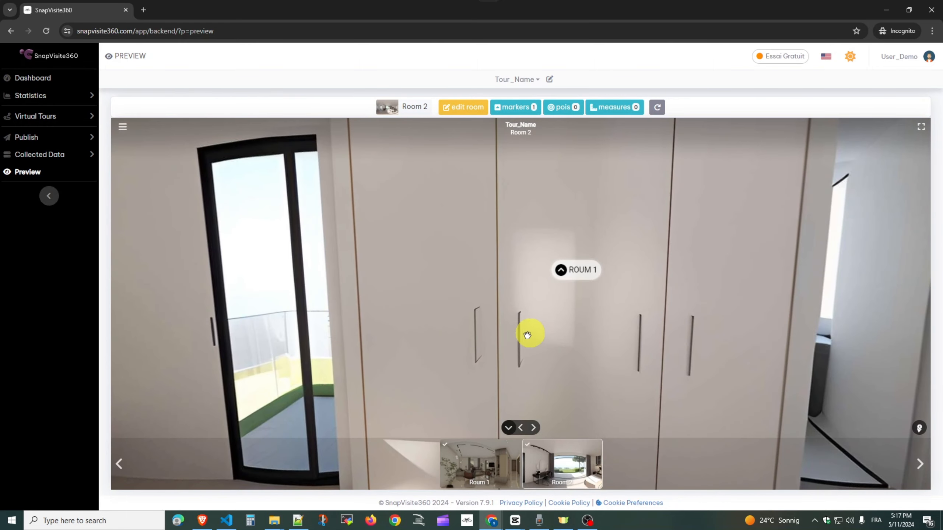
click(573, 268)
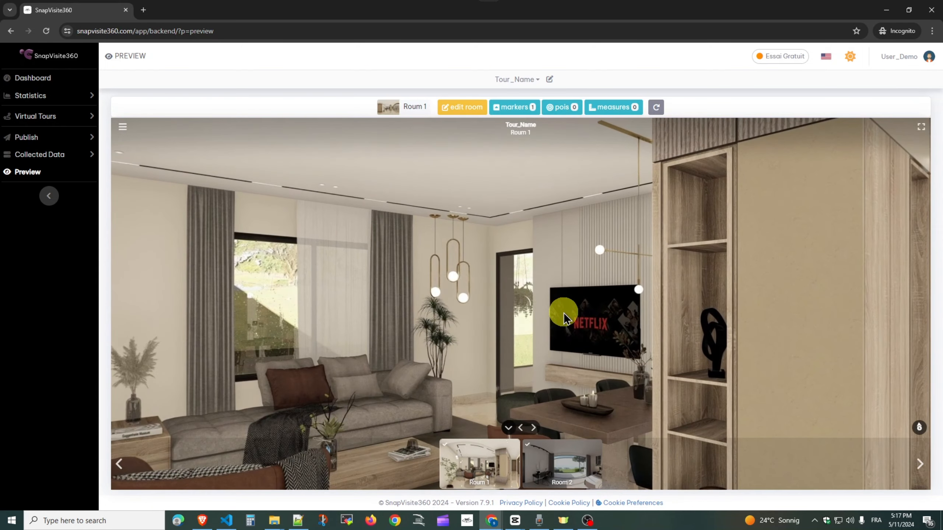
click(563, 312)
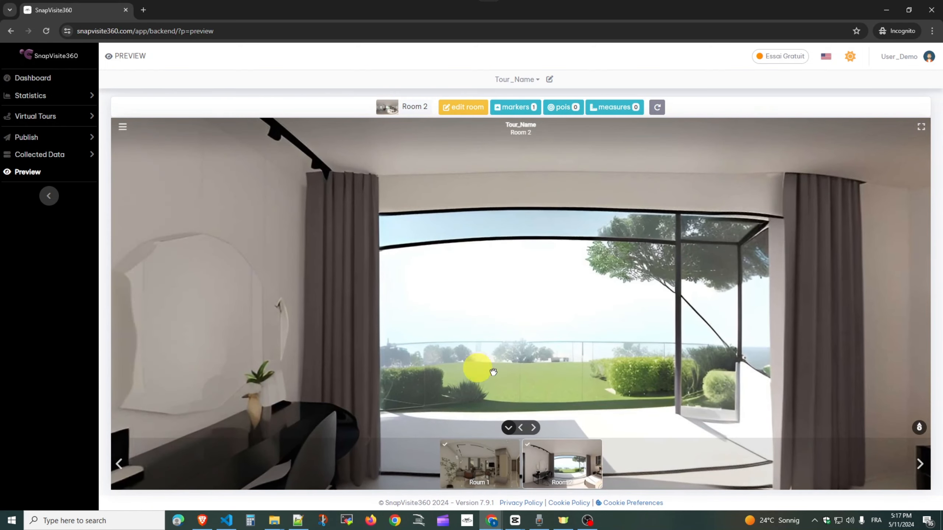
drag(208, 357, 683, 357)
drag(338, 355, 745, 349)
drag(391, 368, 462, 331)
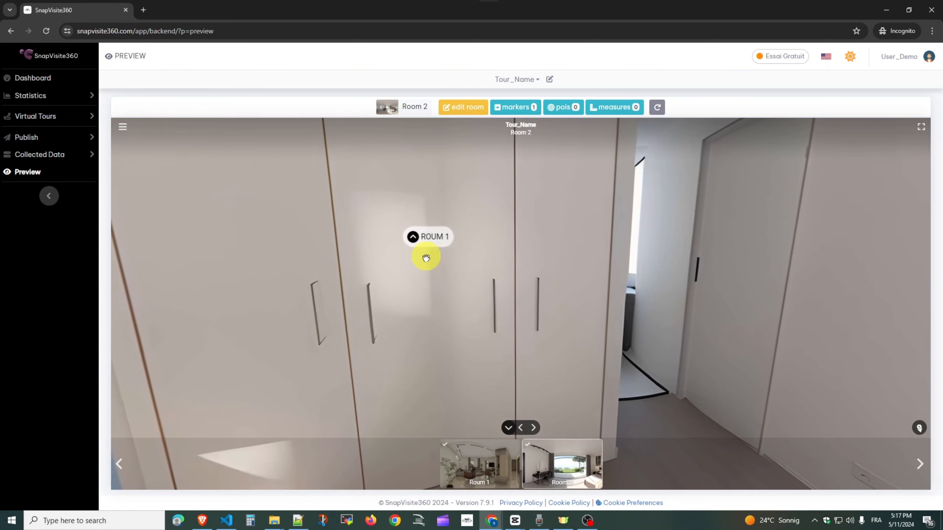
click(424, 234)
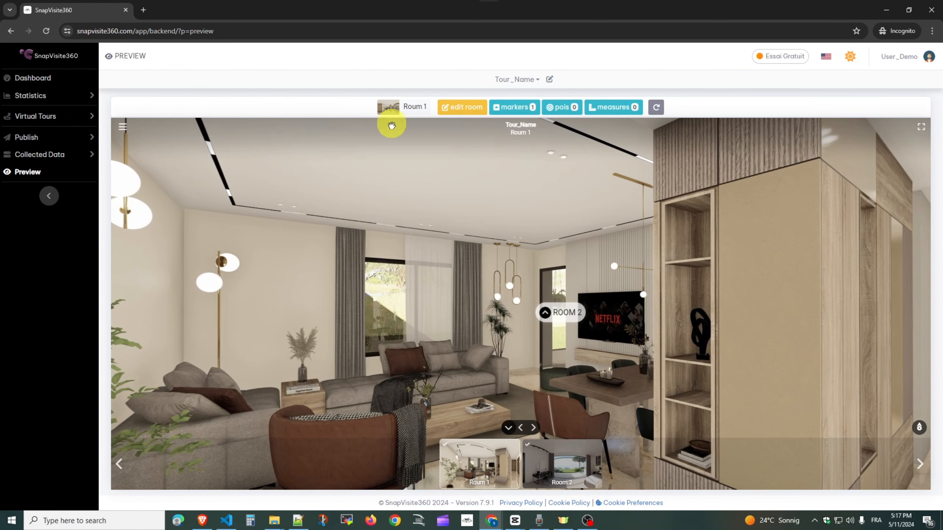
- In the markers editor, move Room 2's marker leading to Roum 1 to the doorway beside the wardrobe and save its position
click(72, 116)
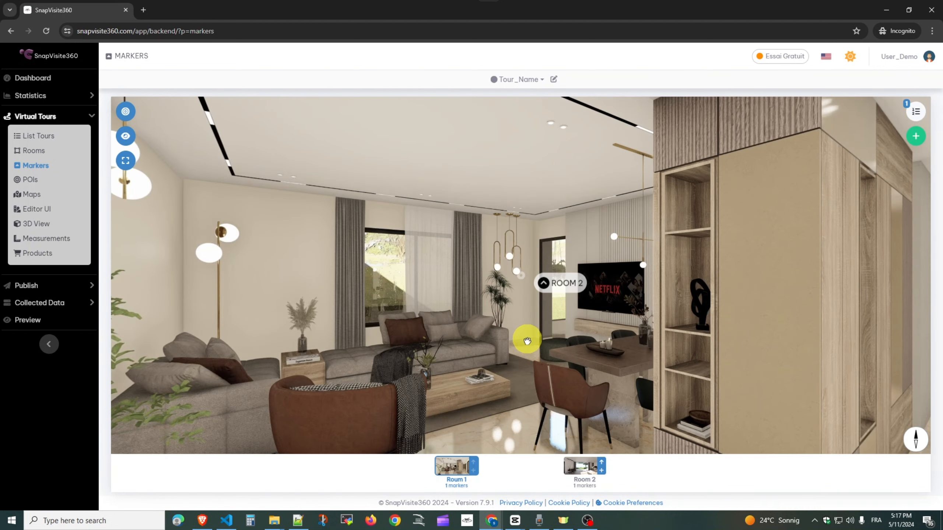
click(564, 285)
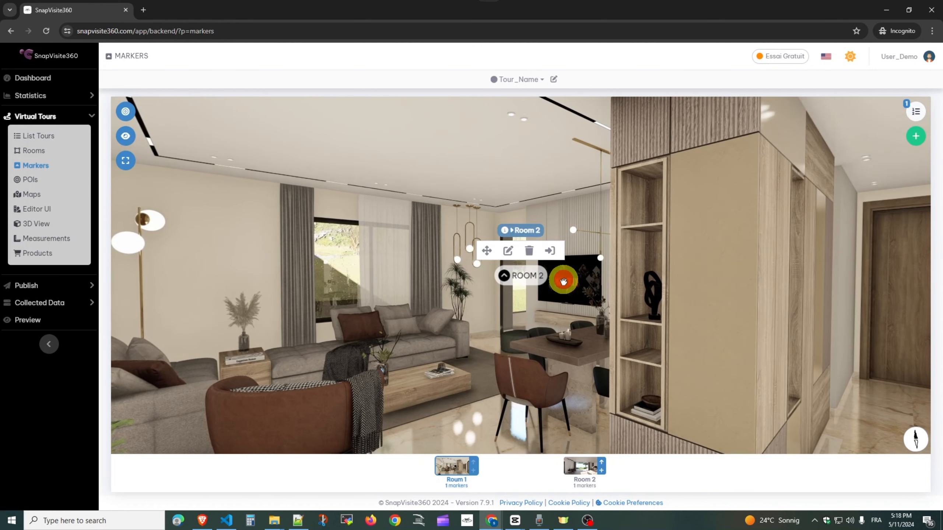
click(581, 466)
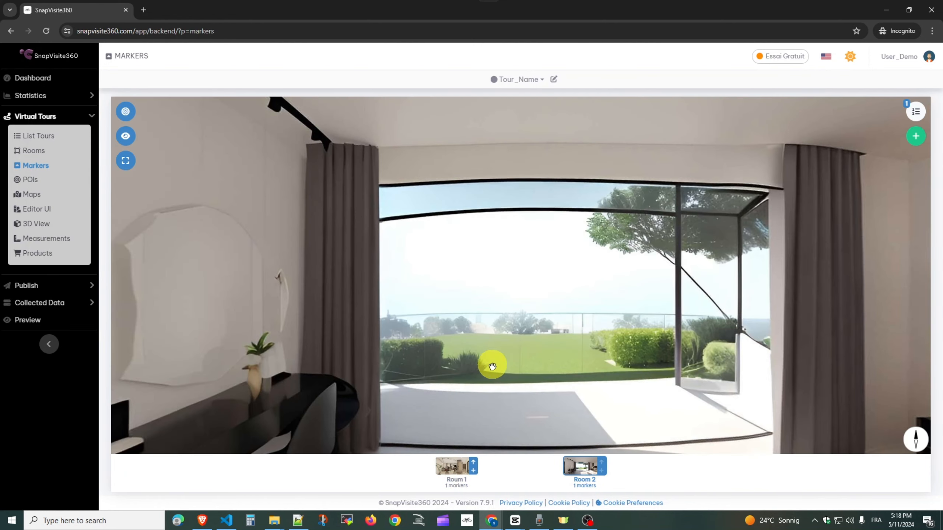
drag(490, 364, 731, 315)
mouse_move(412, 284)
mouse_down()
mouse_move(368, 308)
mouse_move(362, 296)
mouse_up()
click(362, 295)
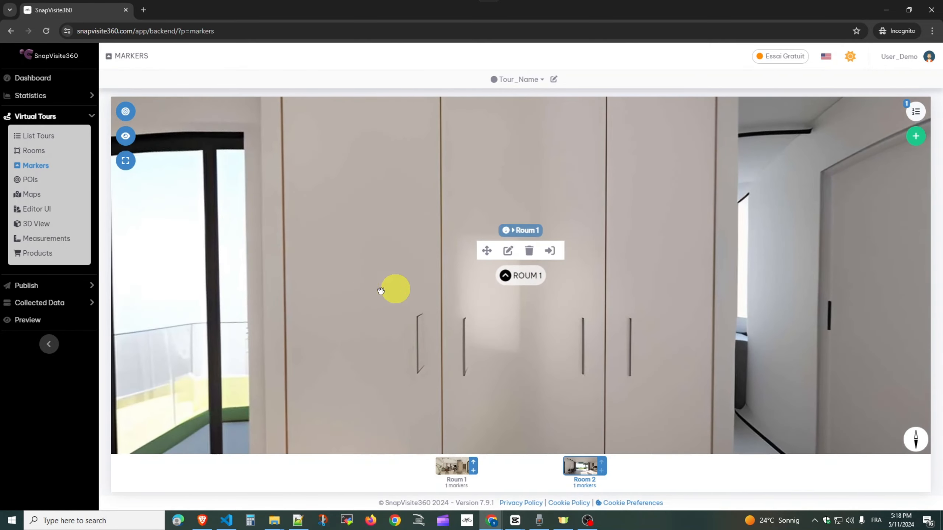
click(484, 252)
mouse_move(510, 295)
mouse_down()
mouse_move(719, 364)
mouse_move(789, 402)
mouse_up()
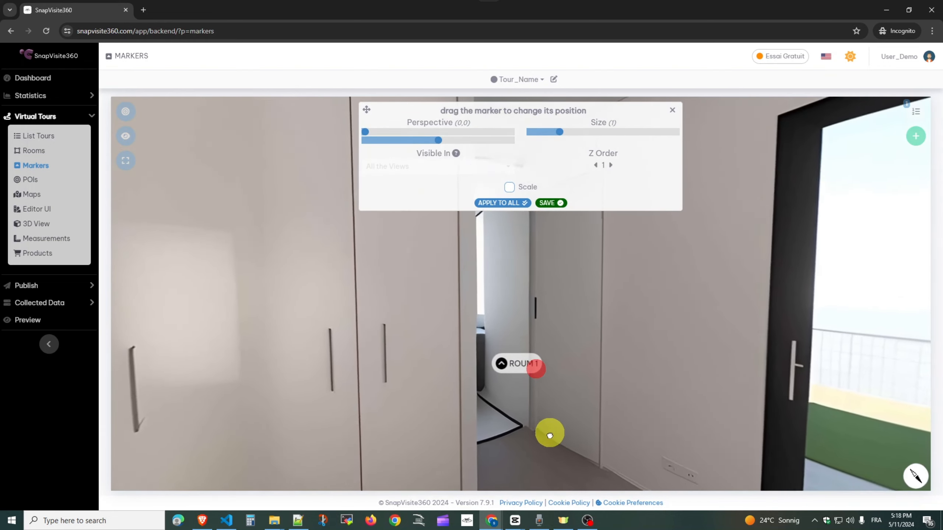
mouse_move(522, 389)
mouse_down()
mouse_move(514, 384)
mouse_move(522, 328)
mouse_up()
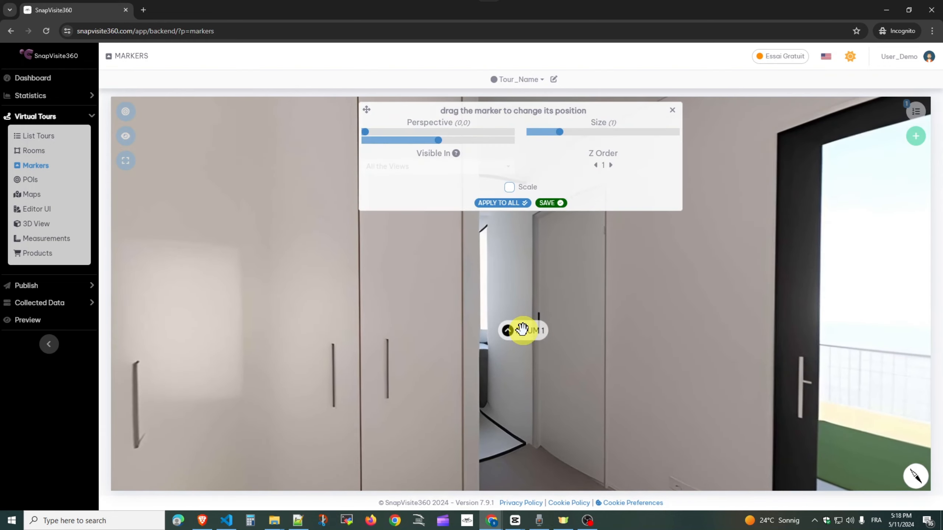
click(549, 203)
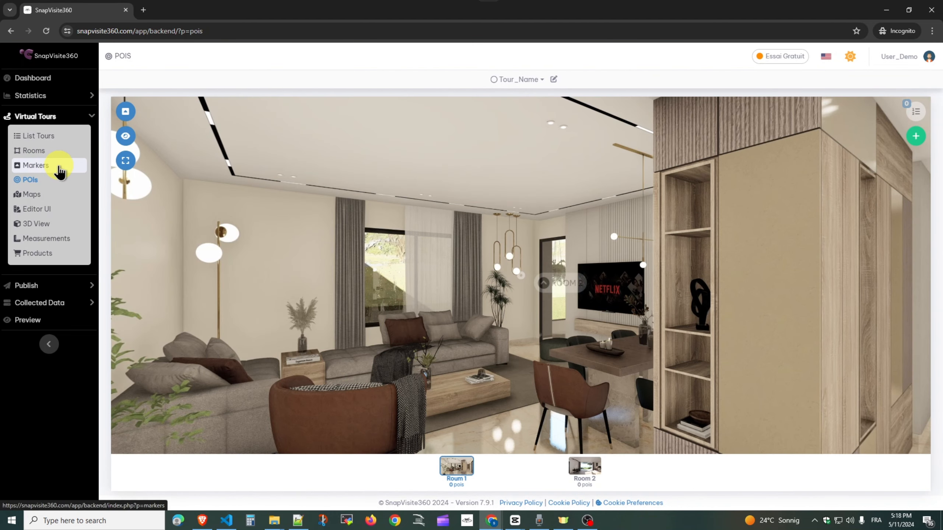
- Add a Product POI with the Icon style on the dining chair in Roum 1 and save its position
click(412, 338)
drag(392, 268, 457, 293)
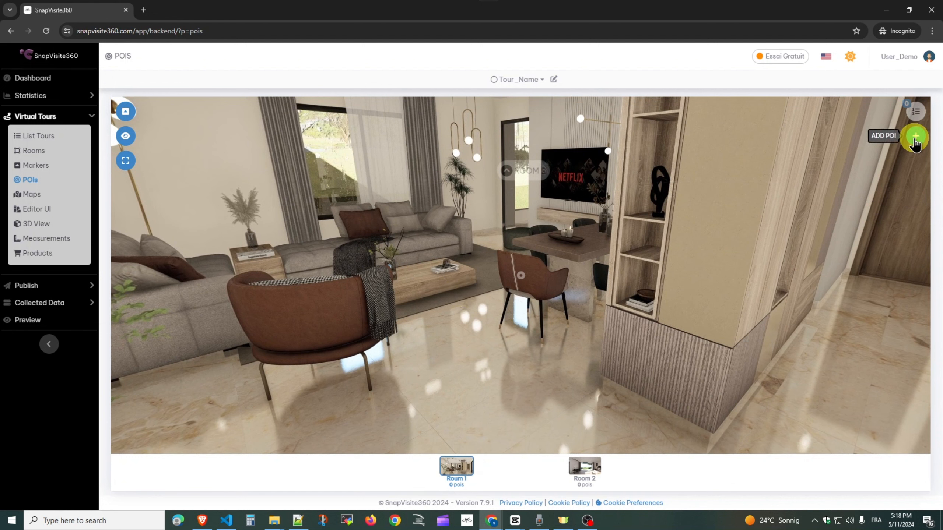
click(915, 137)
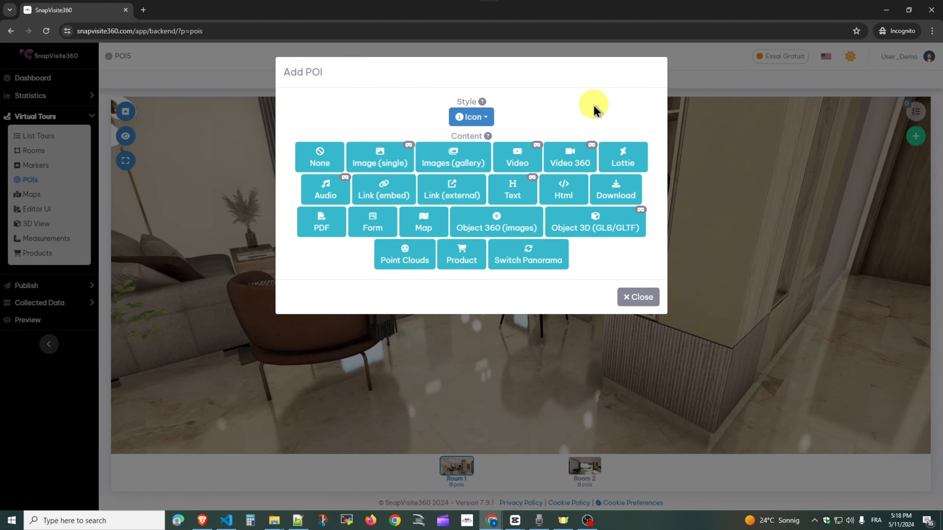
click(464, 255)
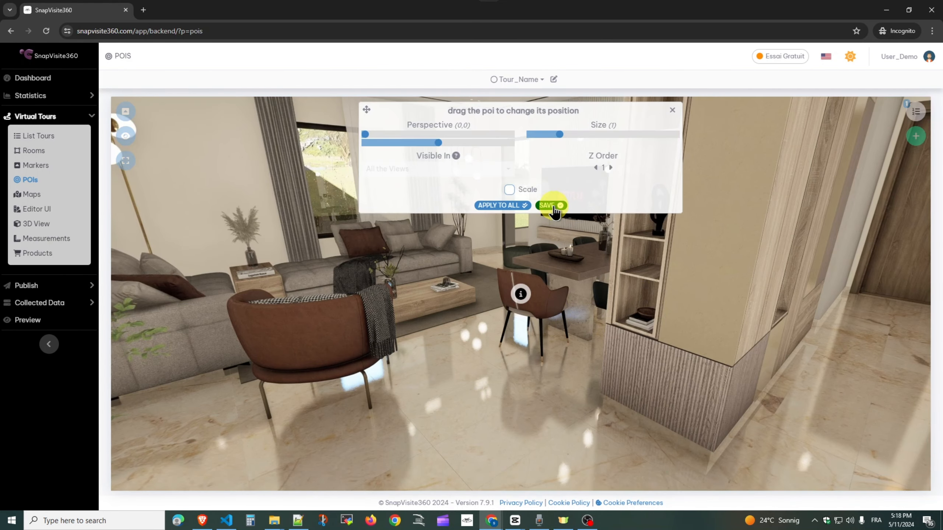
click(550, 207)
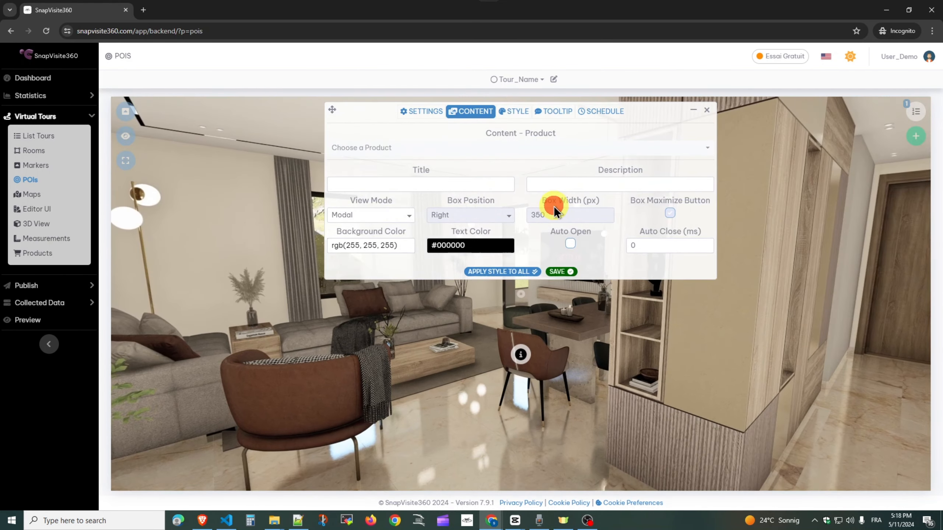
- Change the Product POI's icon to the circle with a central dot
click(516, 112)
click(529, 151)
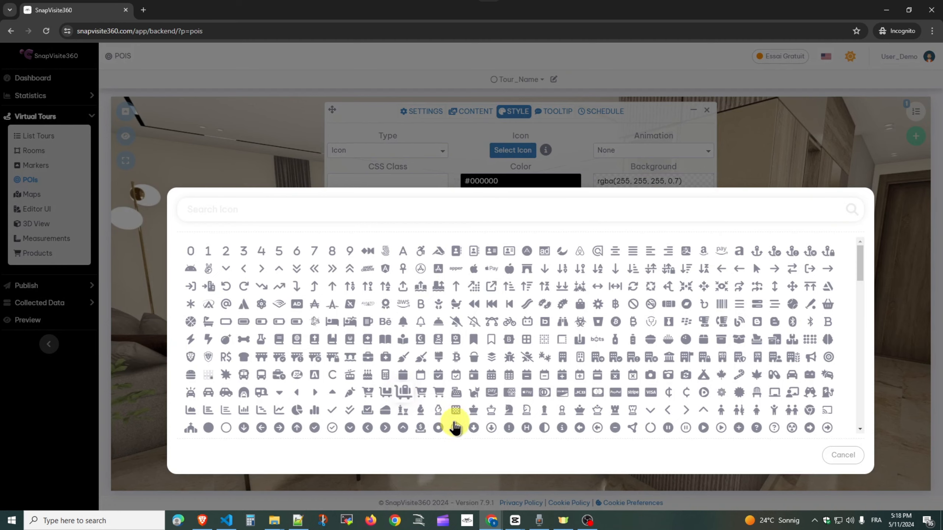
click(457, 428)
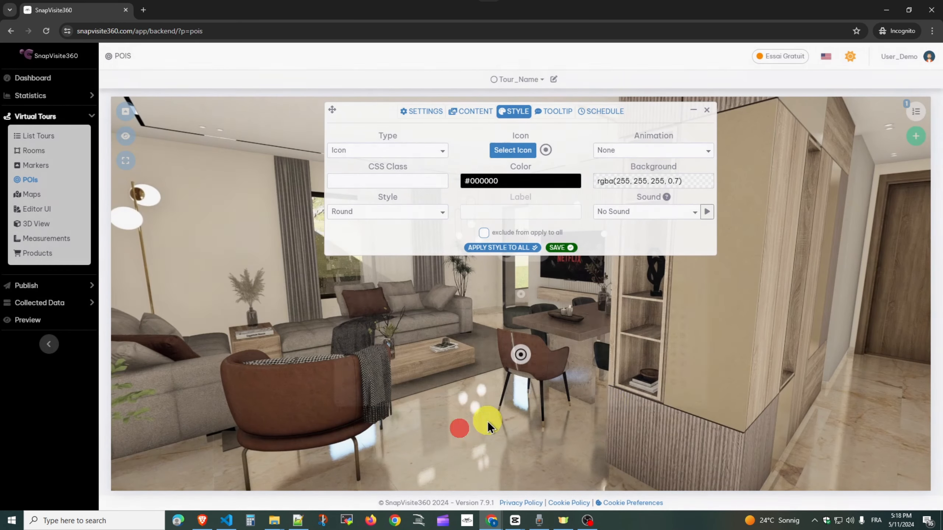
- Save the POI's icon style and create a product named Chair with a price of 30 USD
click(559, 249)
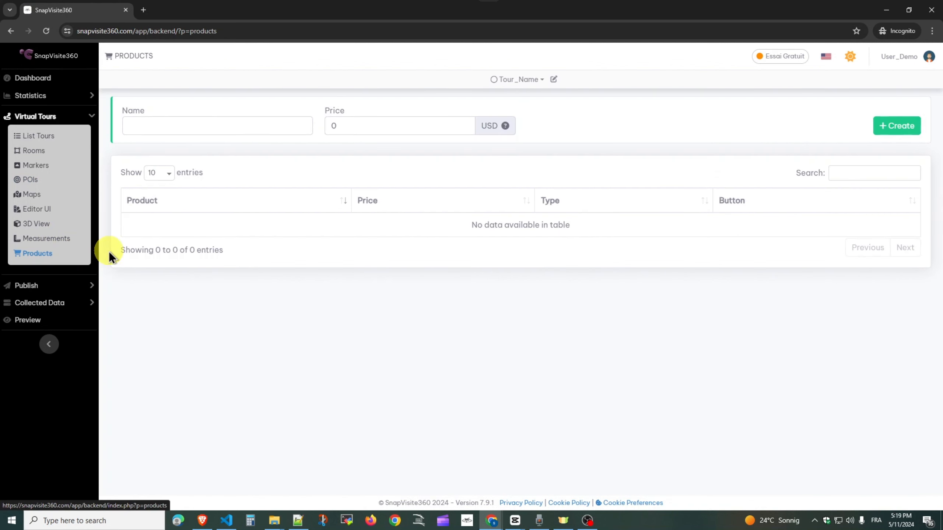
click(194, 123)
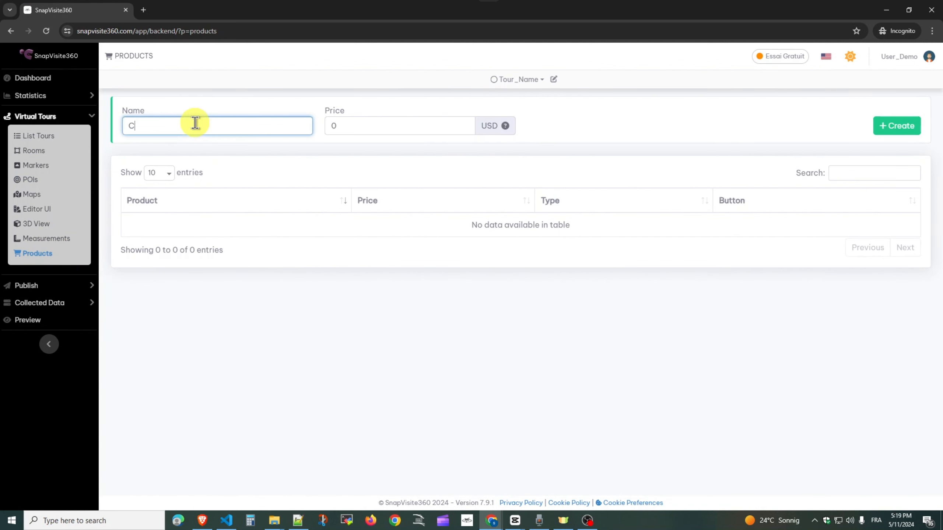
drag(355, 124, 311, 121)
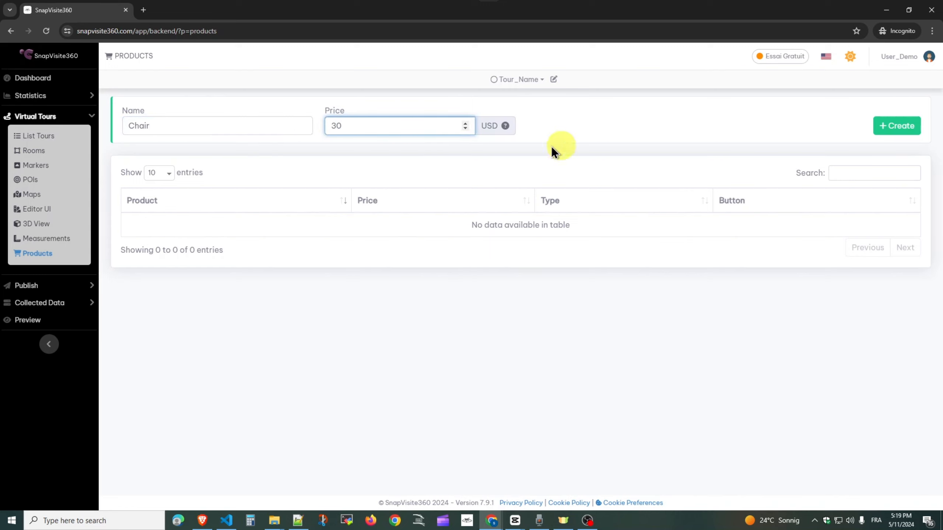
click(898, 126)
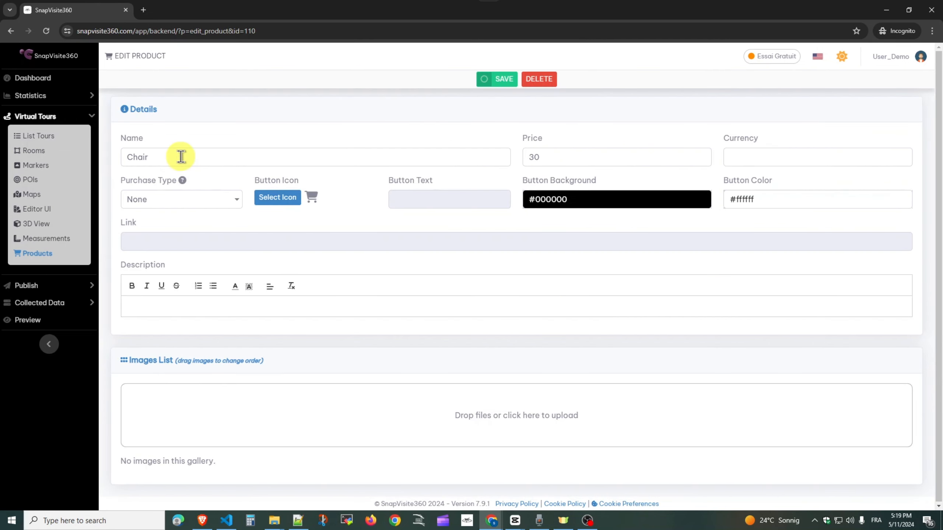
click(180, 201)
click(164, 224)
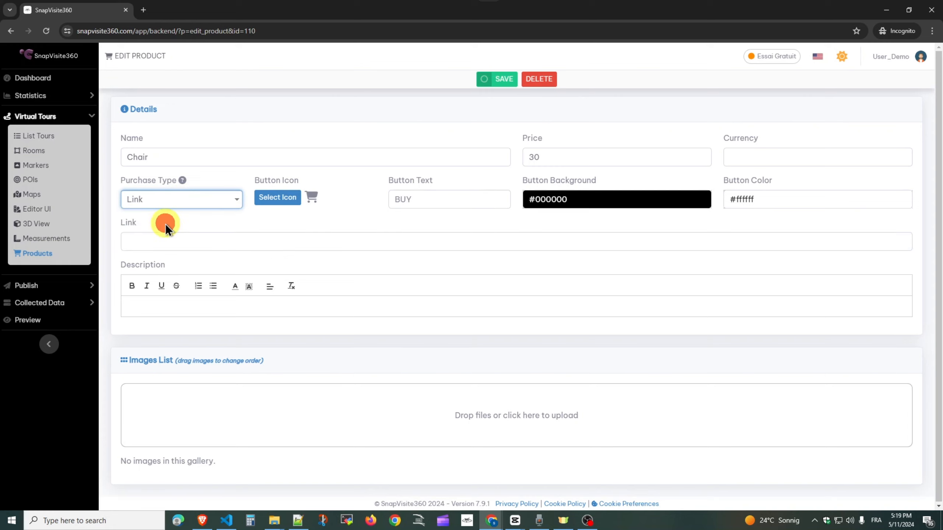
click(420, 201)
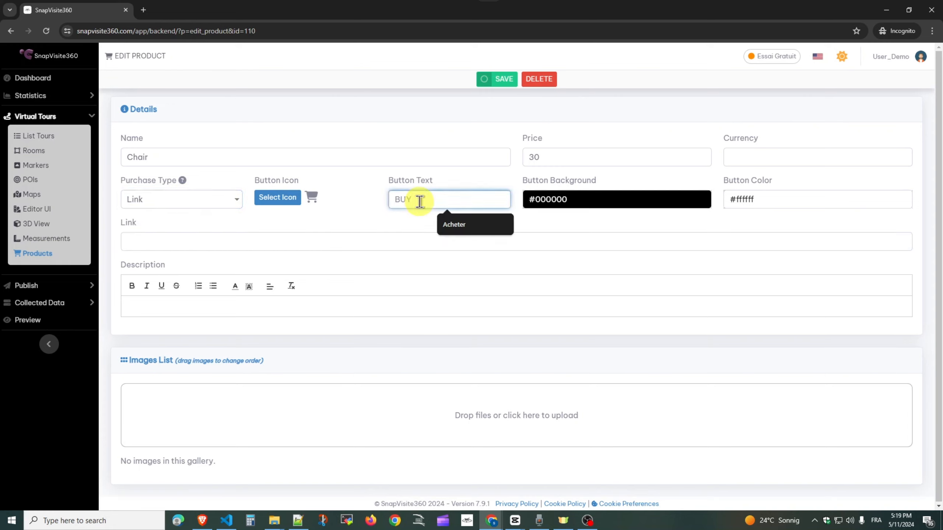
text(BUY)
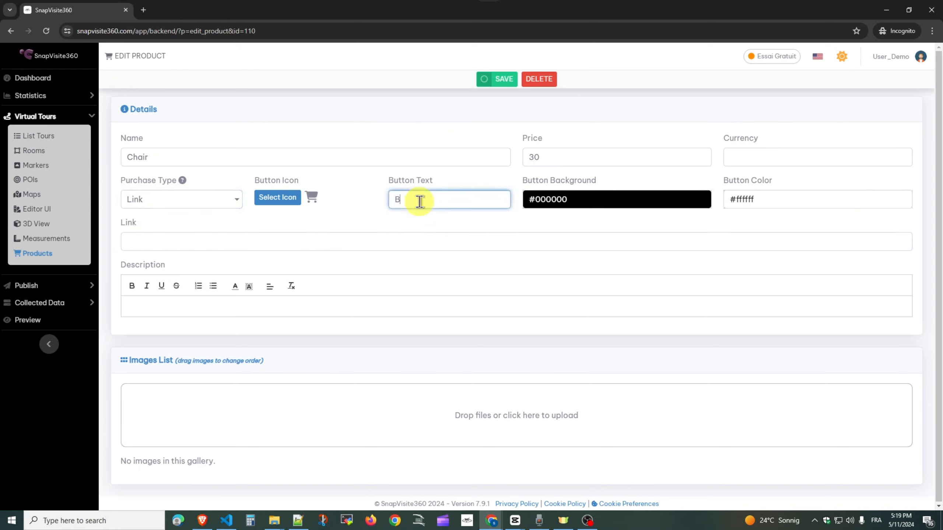
click(209, 239)
text(https://www.amazon.fr/MEUBLE-COSY-rembourr%C3%A9e-Similicuir-56x56x78cm/dp/B0BF5CK8TR)
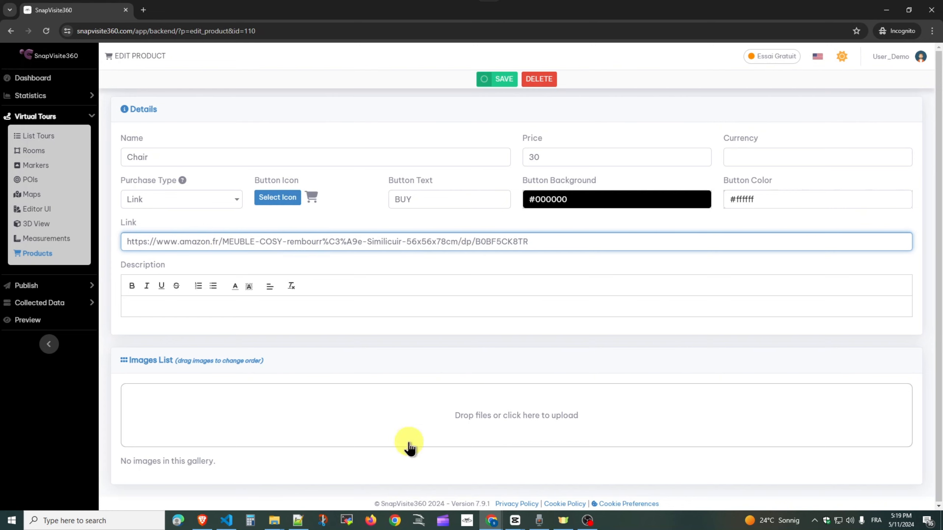
- Upload all three chair images from the demo_assets folder in Downloads to the product's image list and save the product
click(500, 417)
click(501, 414)
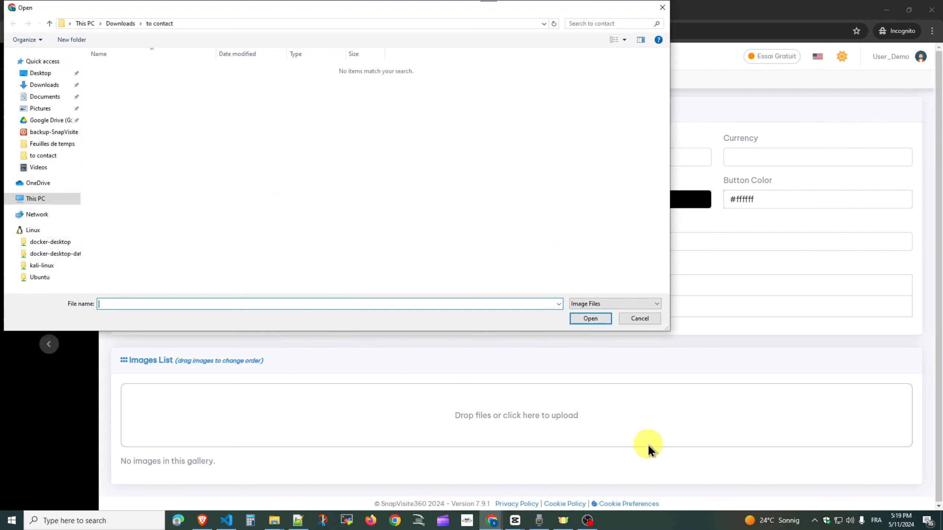
click(121, 24)
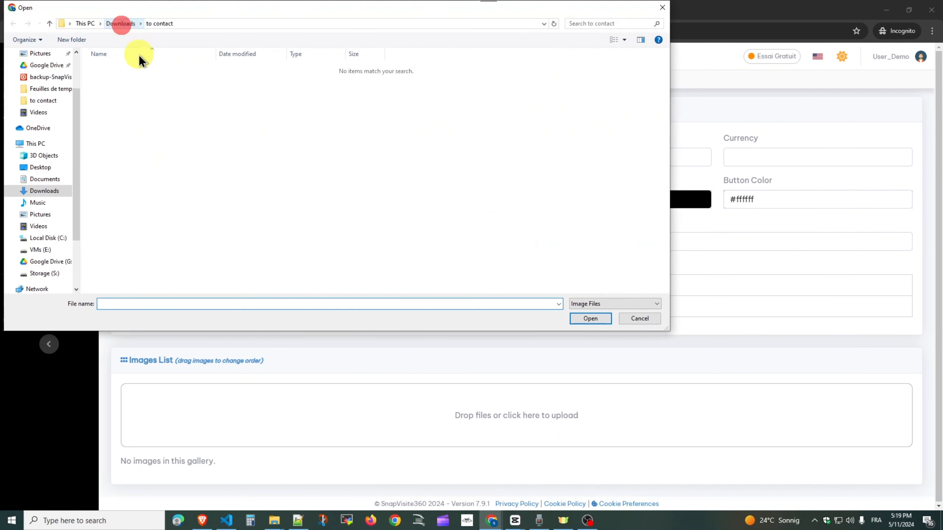
click(123, 106)
double_click(123, 106)
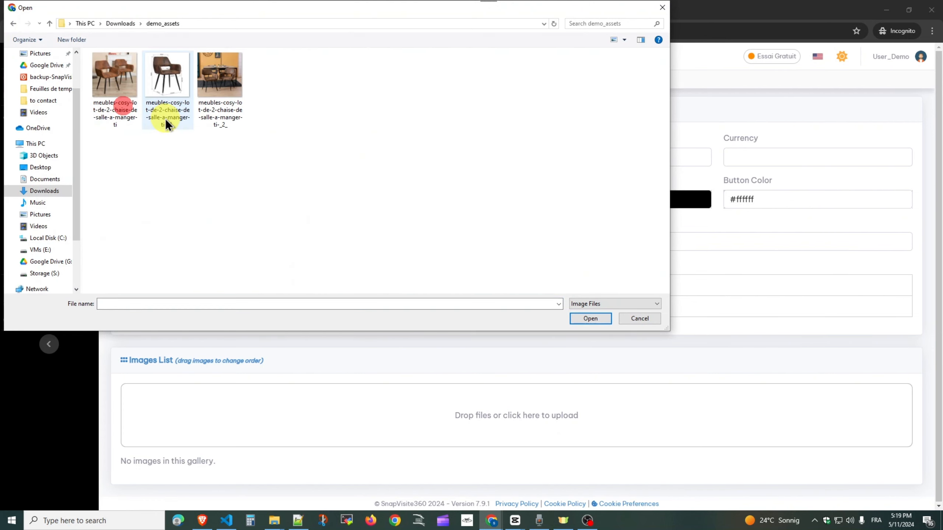
drag(260, 176, 85, 48)
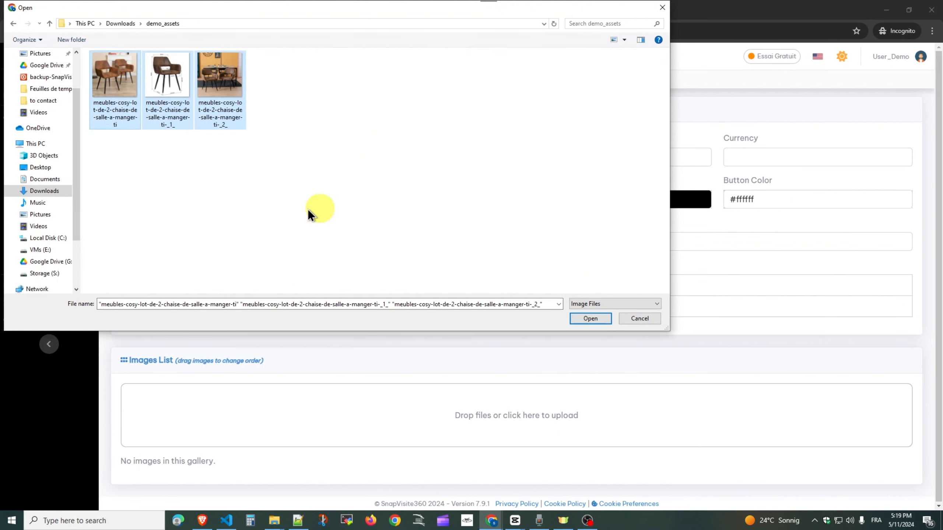
click(590, 319)
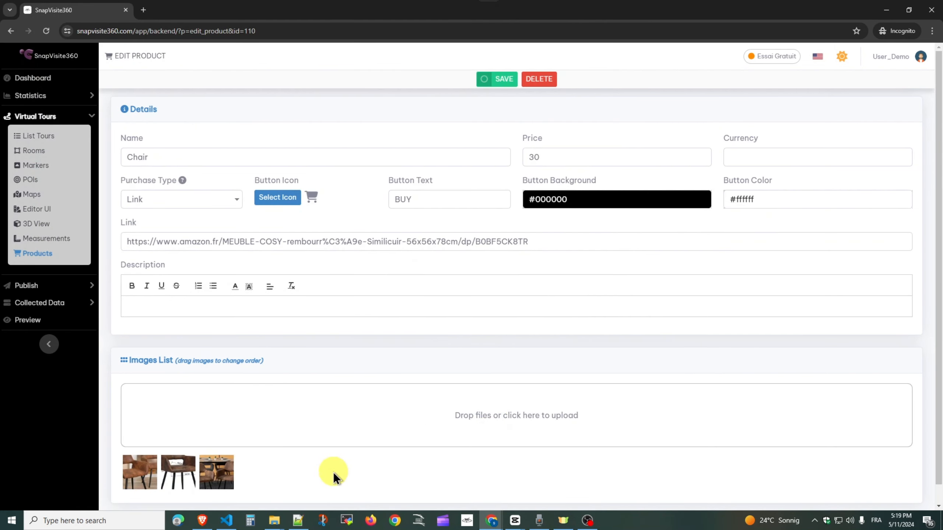
click(499, 79)
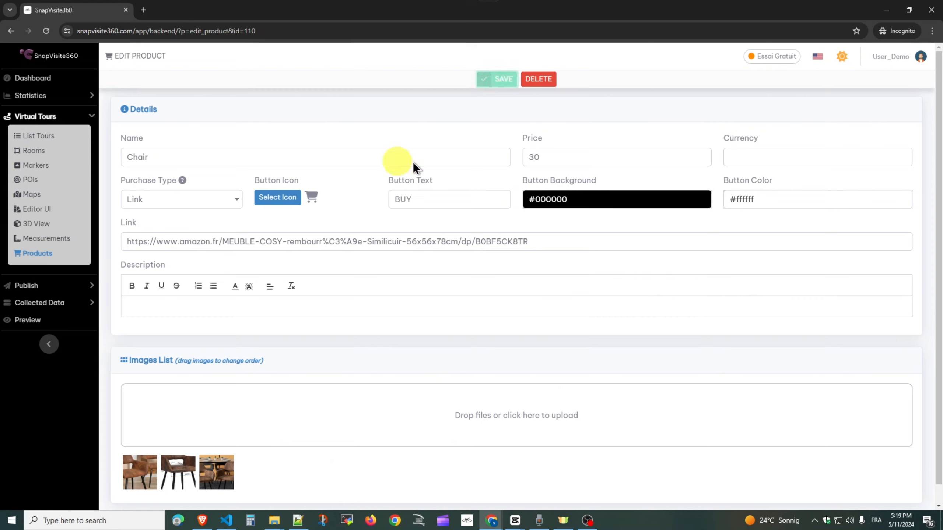
- In the POIs editor, assign the Chair product to the Product POI on the dining chair and save its content
click(40, 180)
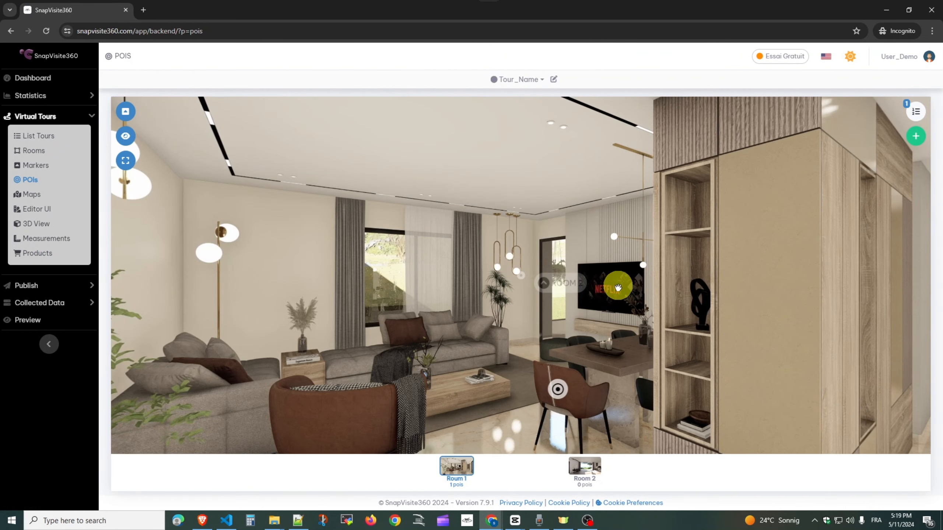
click(558, 391)
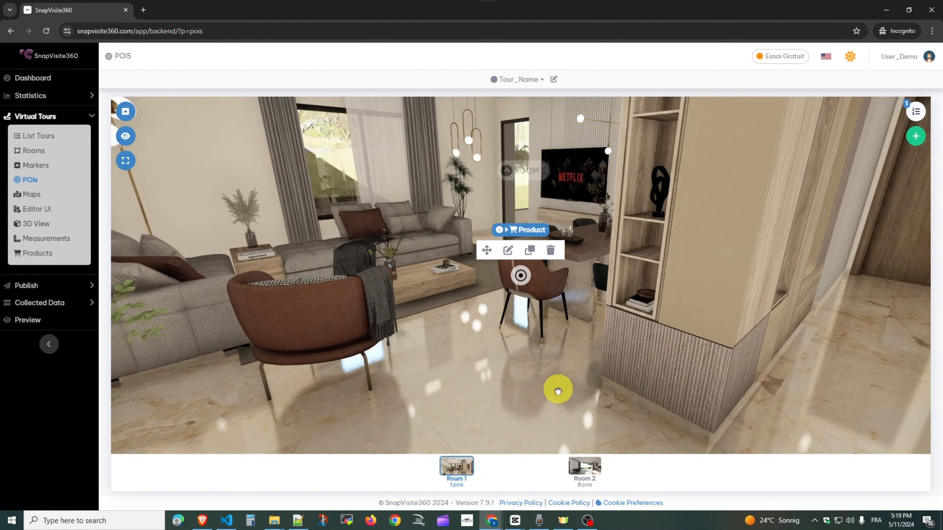
click(507, 250)
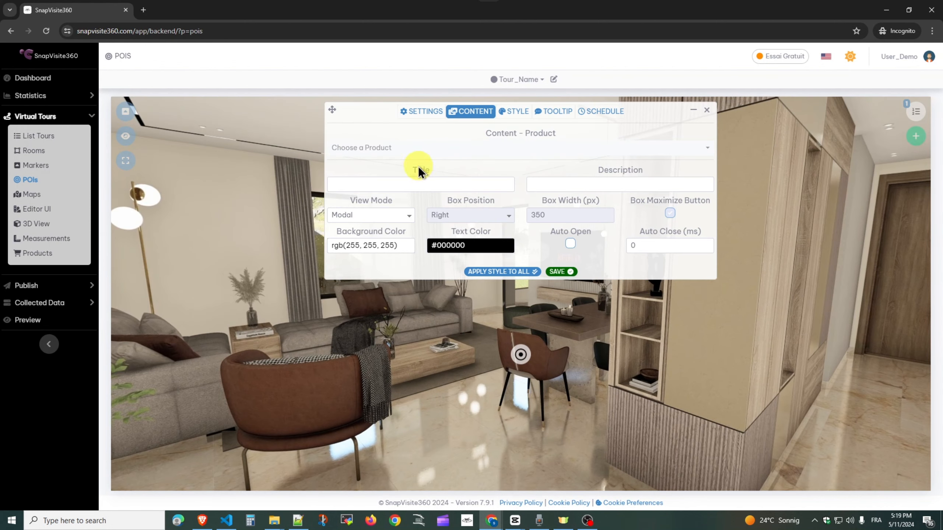
click(385, 149)
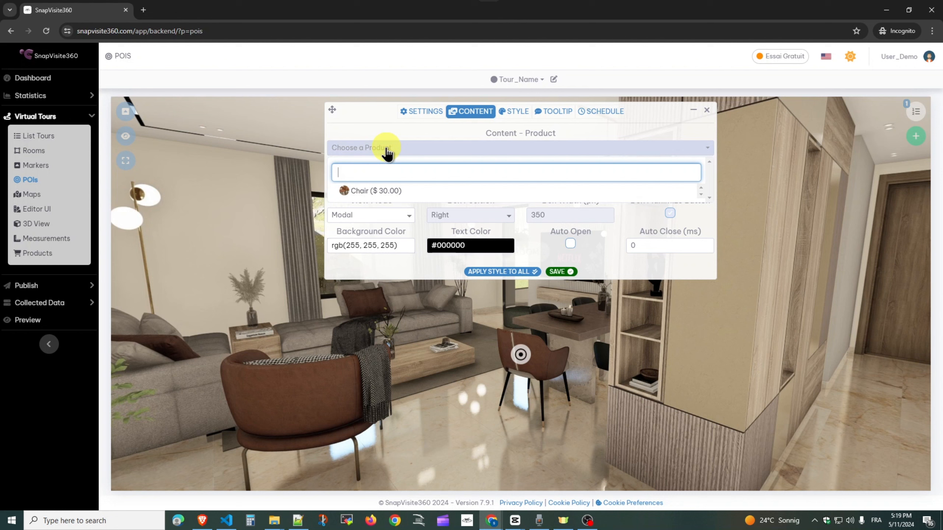
click(415, 191)
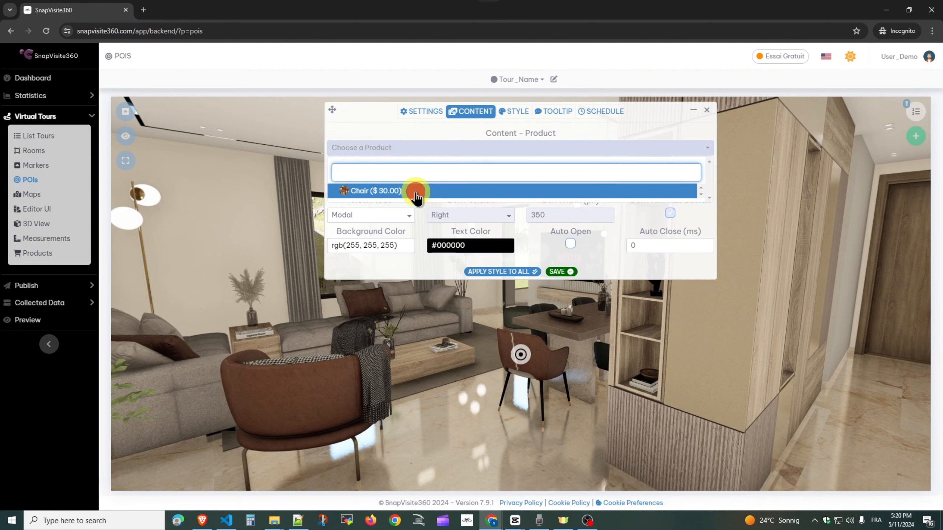
click(559, 272)
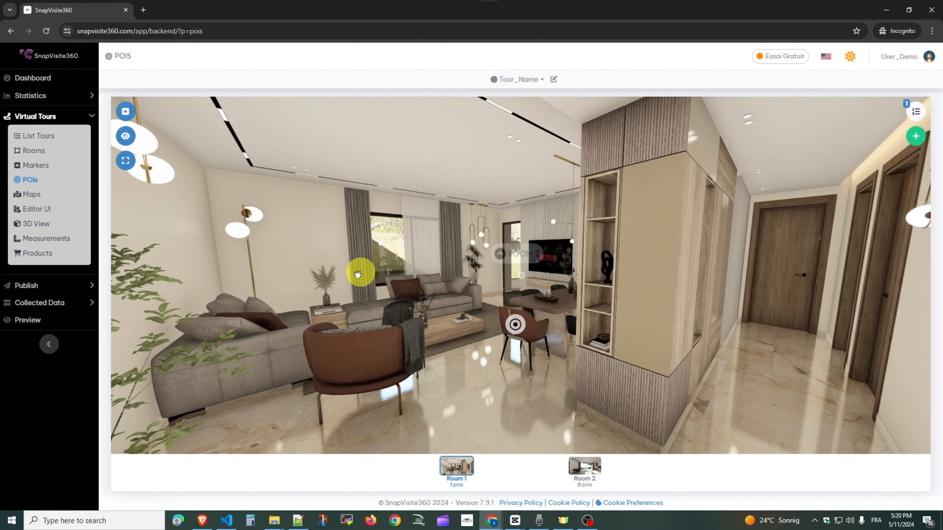
- Preview the tour, open the Product POI on the dining chair, browse its product images and close the product window
click(26, 321)
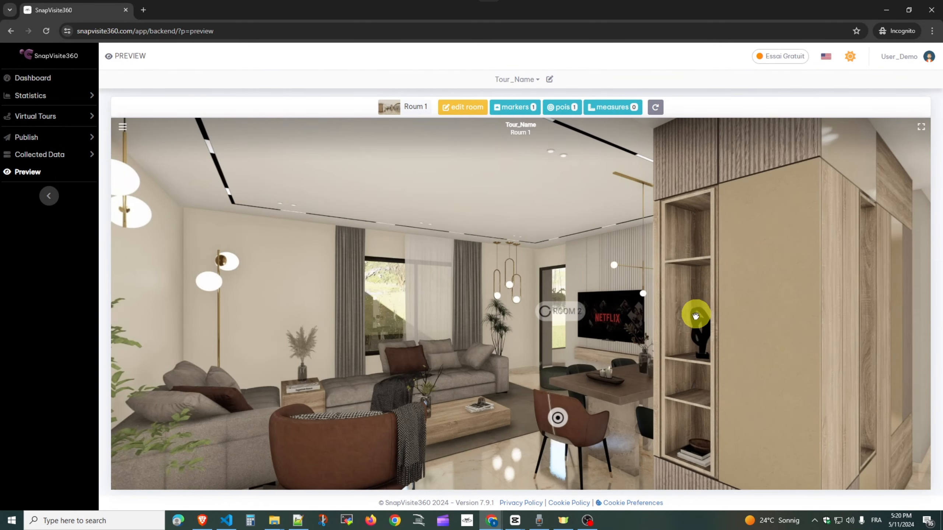
drag(729, 286, 654, 227)
click(504, 355)
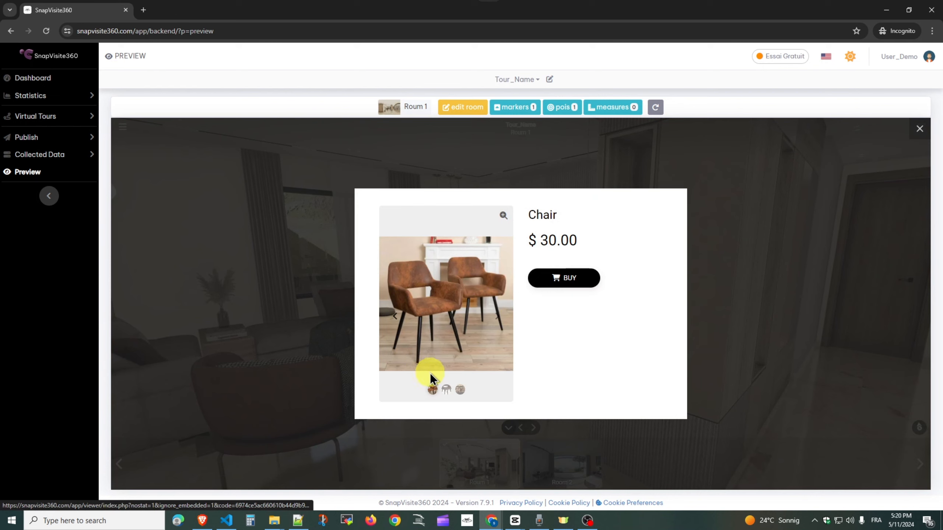
click(498, 316)
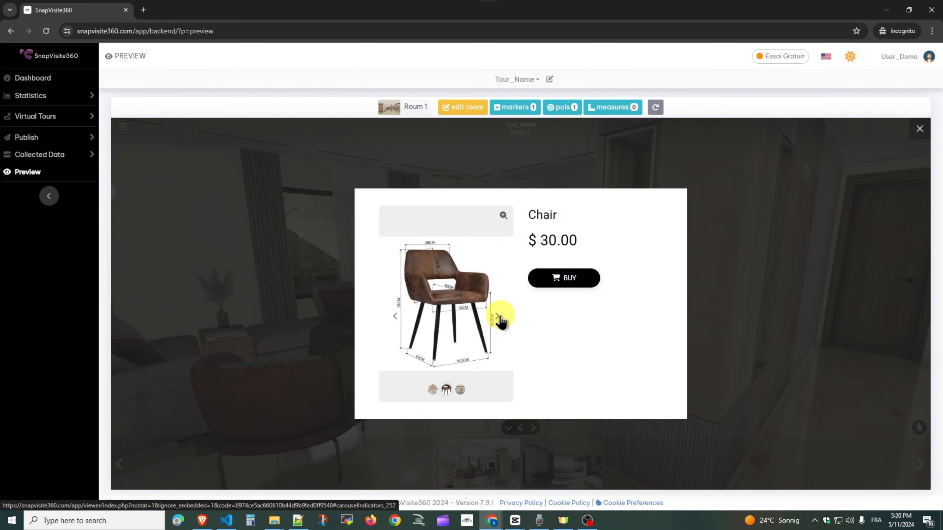
click(498, 316)
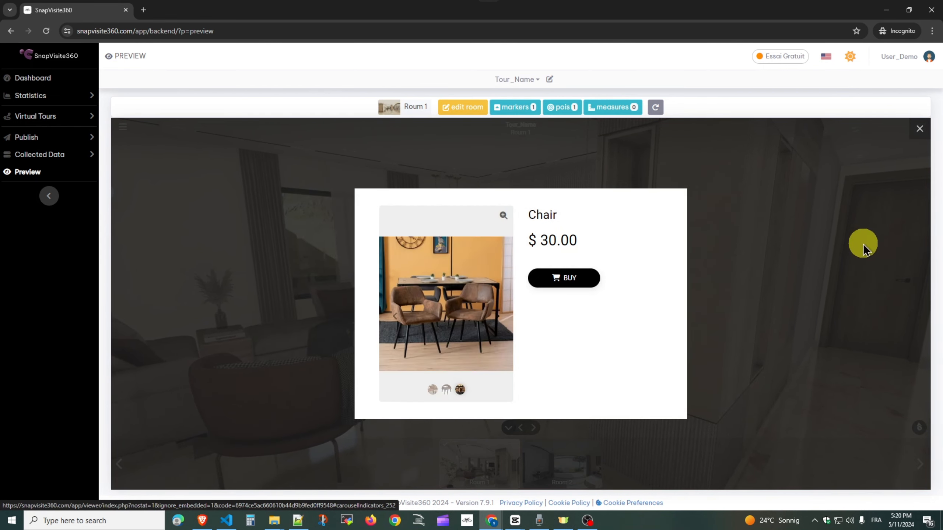
click(919, 129)
- In the POIs editor, set the Product POI's view mode to Box (click) and save its content
click(35, 116)
click(29, 179)
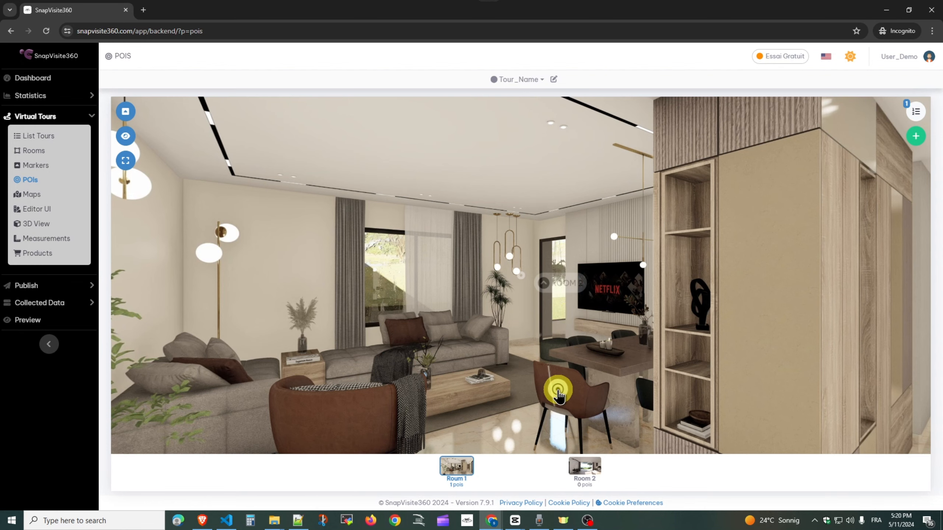
click(558, 390)
click(508, 250)
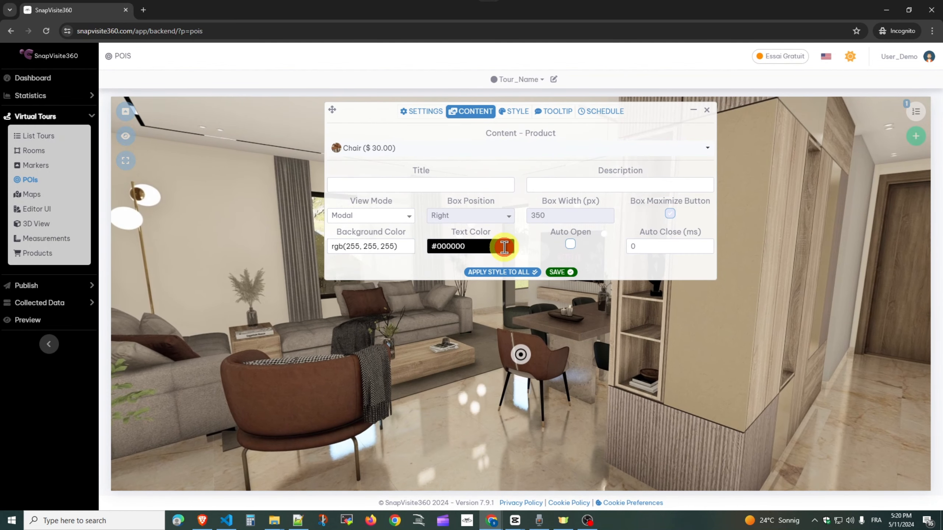
click(368, 216)
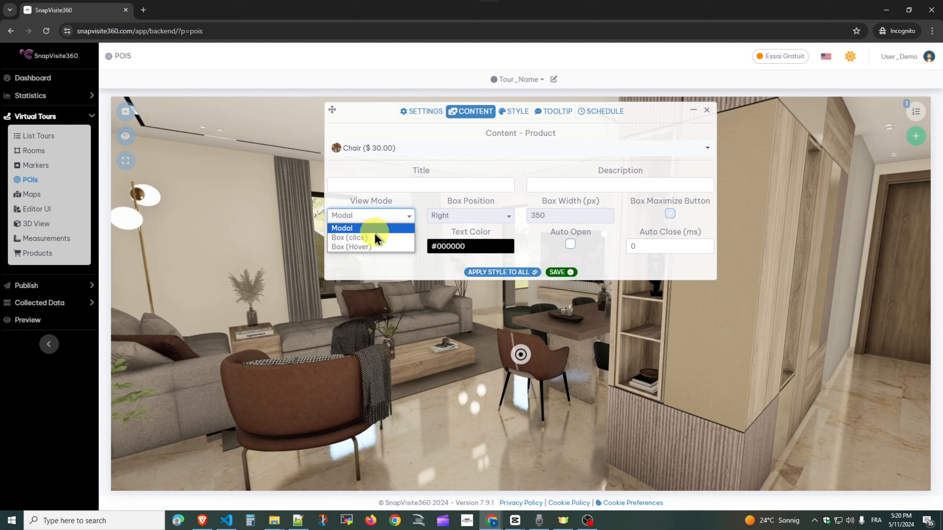
click(361, 237)
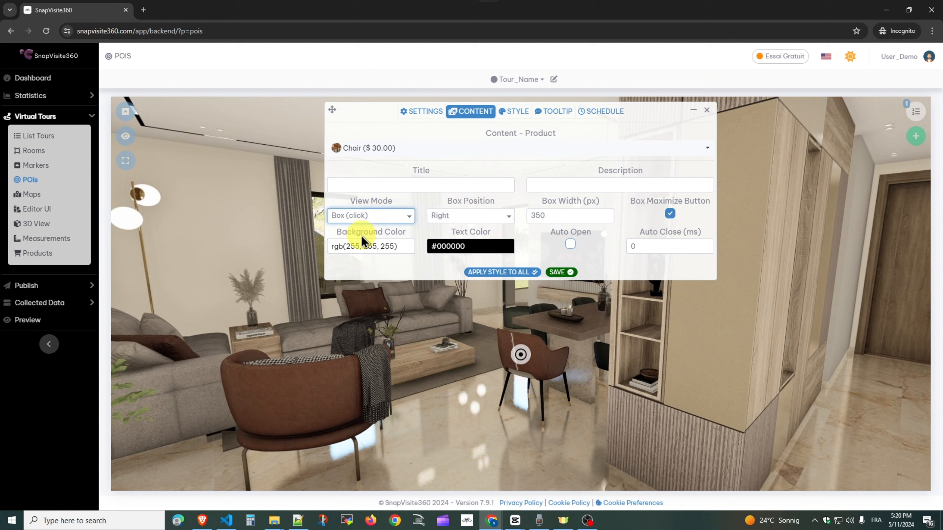
click(561, 272)
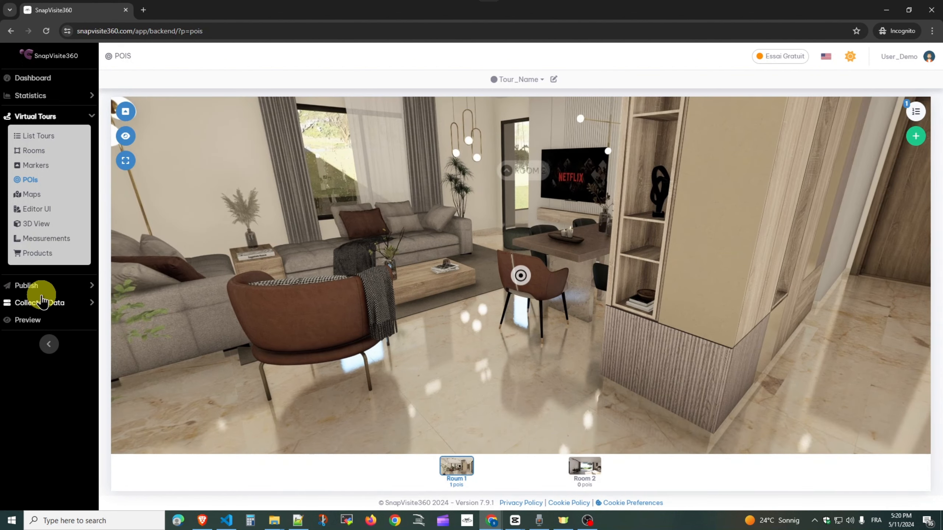
- Preview the tour, browse the images in the chair's product box, test its BUY link, and return to the SnapVisite360 tab
click(29, 321)
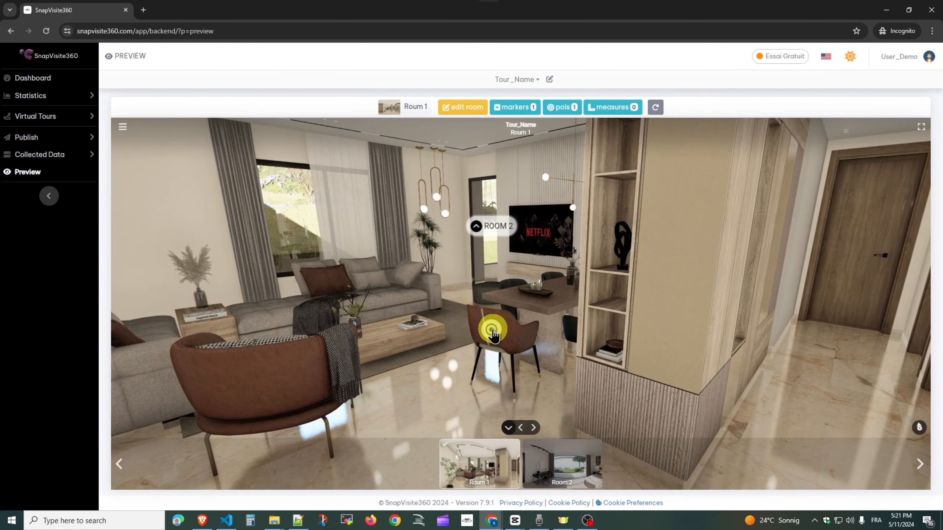
click(491, 330)
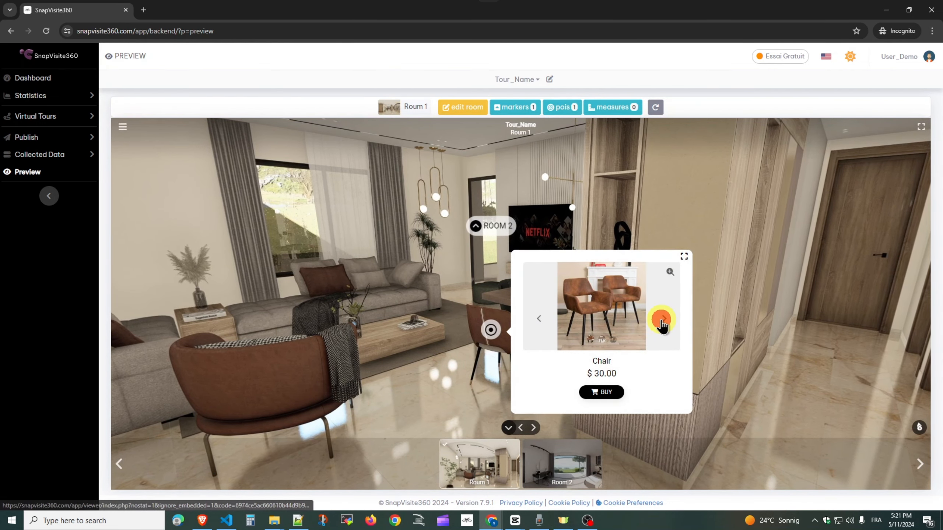
click(664, 319)
click(664, 319)
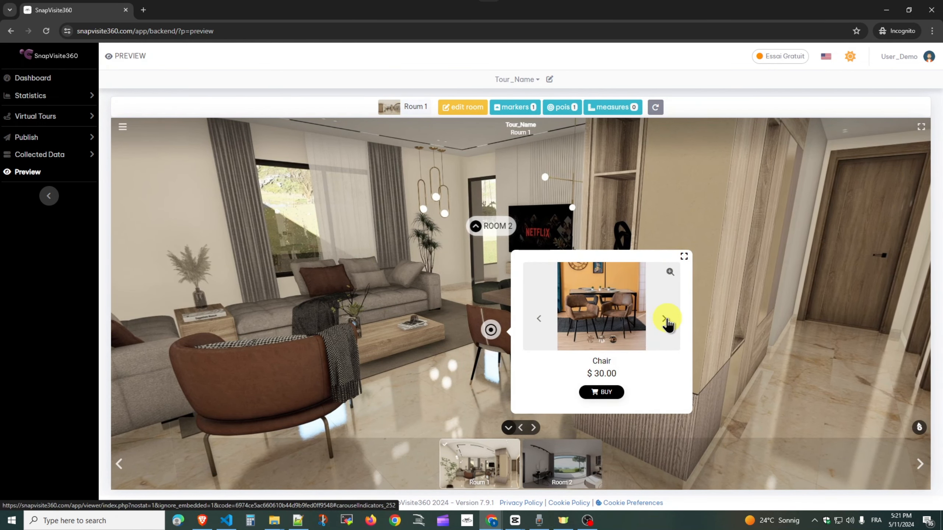
click(664, 319)
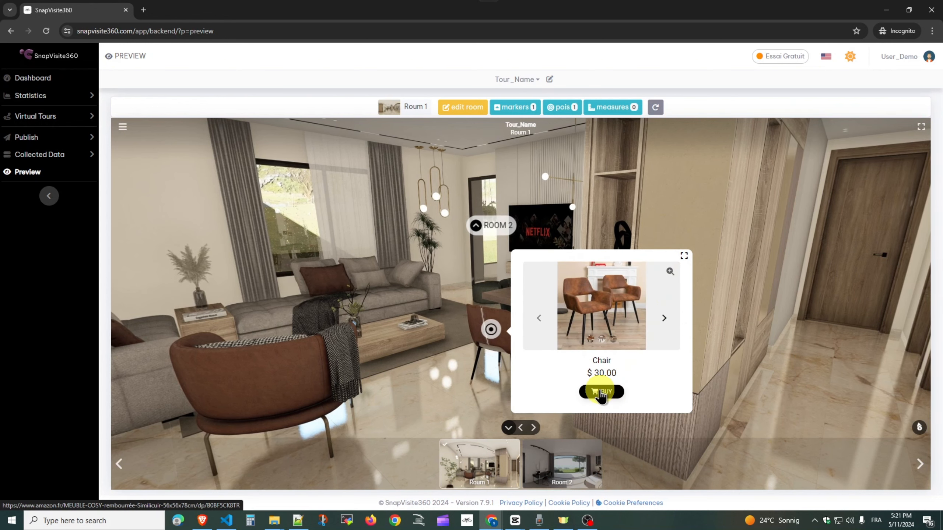
click(600, 392)
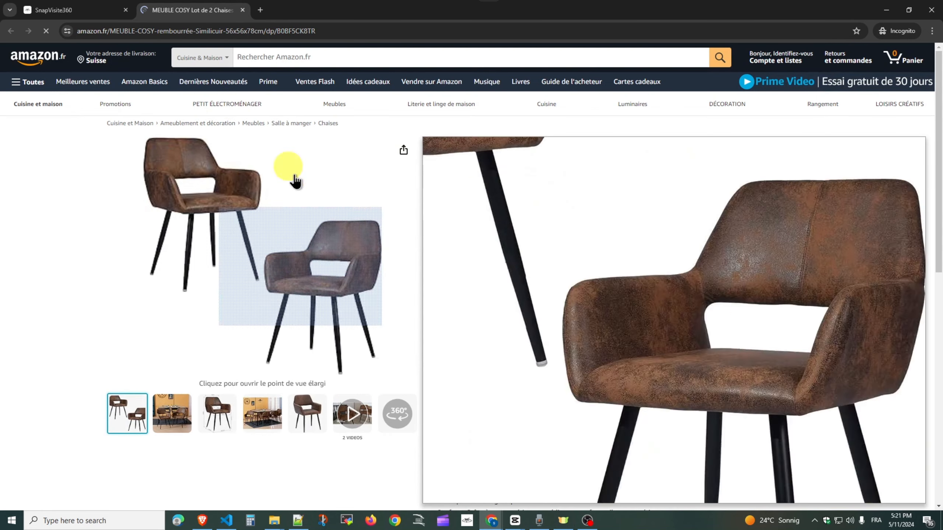
click(77, 10)
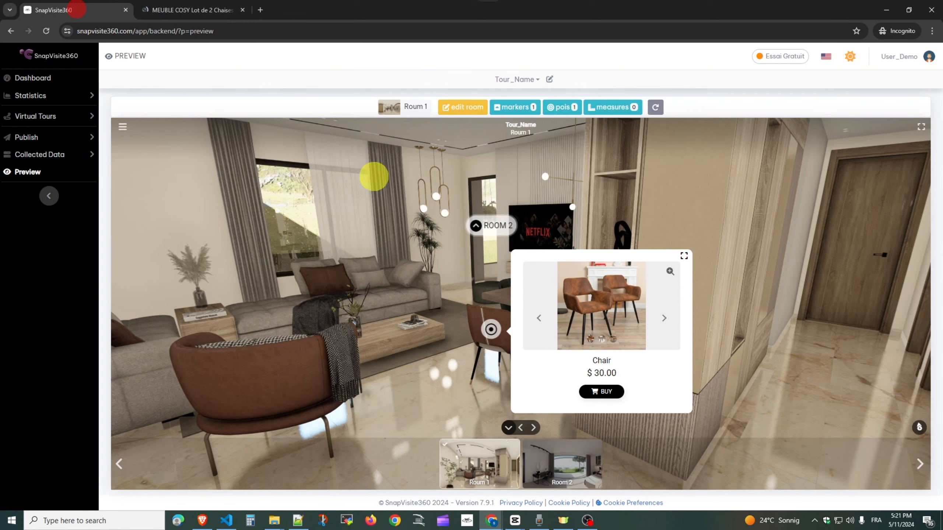
- Close the chair's product box and set the tour's friendly link to demo1234 in the tour publishing settings
click(334, 293)
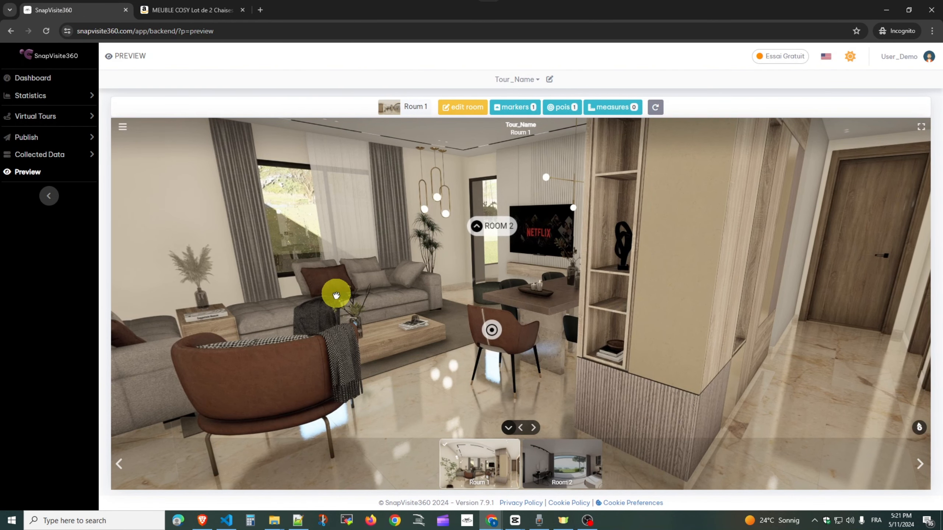
click(71, 140)
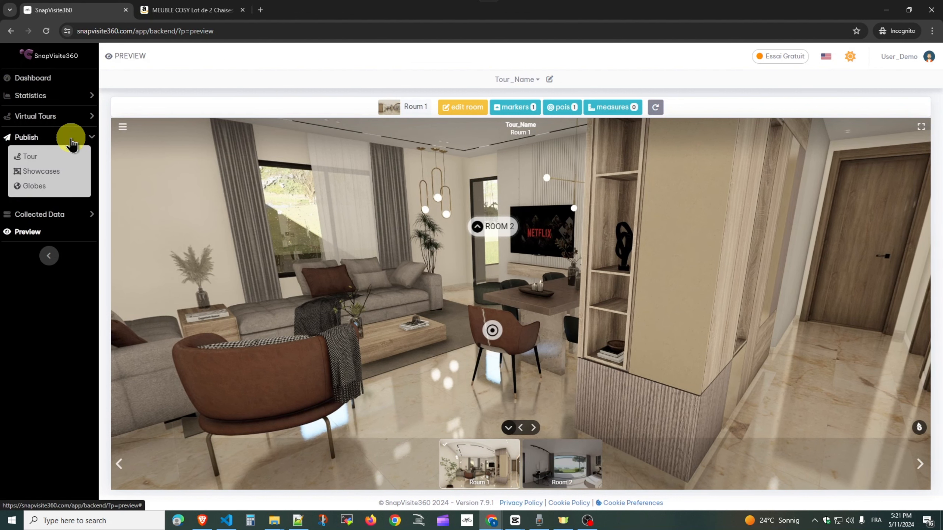
click(30, 159)
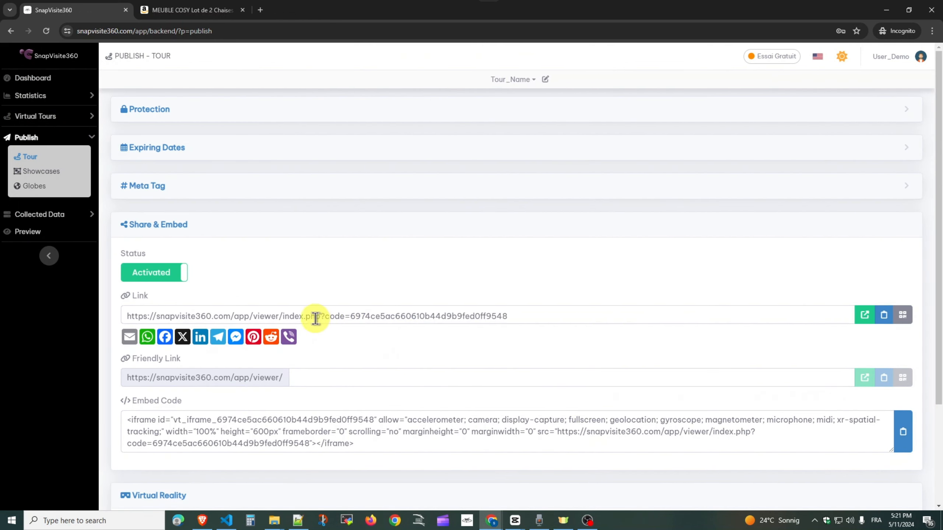
click(391, 379)
text(demo)
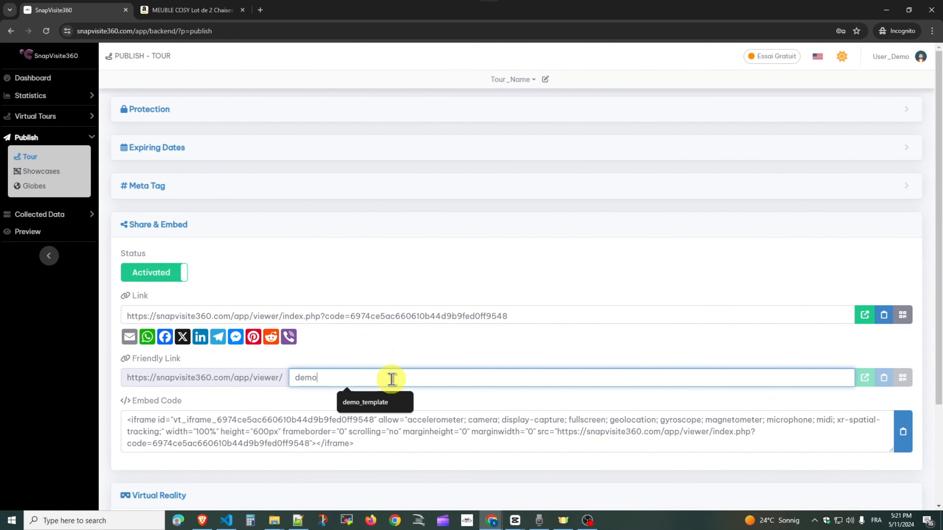
text(1234)
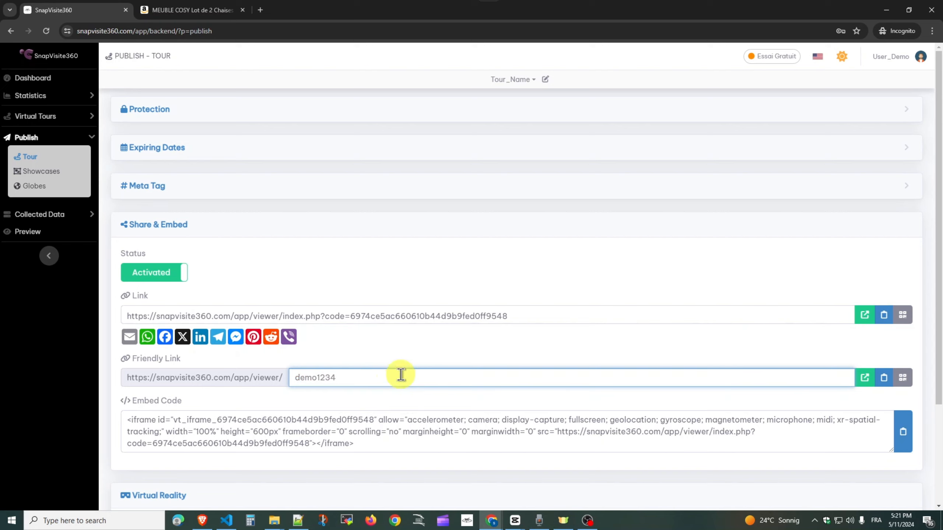
- Open the published tour through its demo1234 friendly link and view it in the public viewer
click(865, 379)
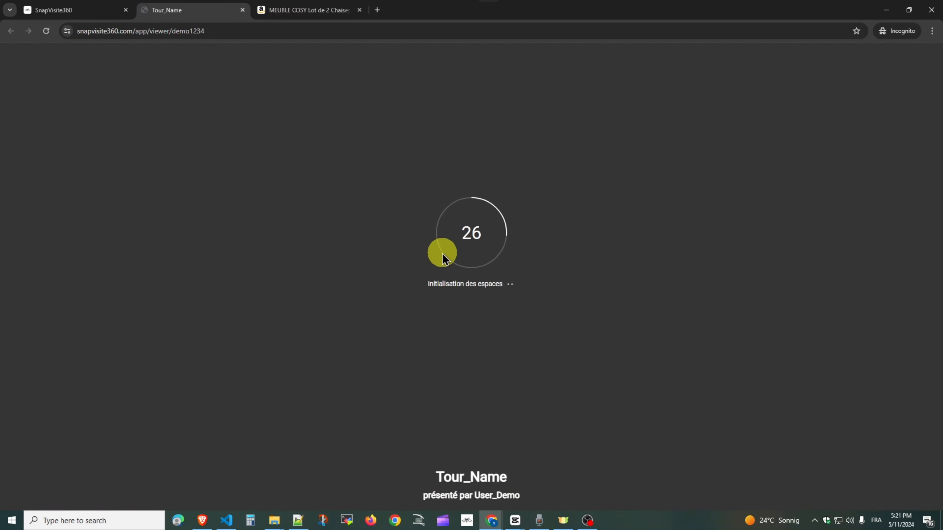
click(74, 10)
click(185, 11)
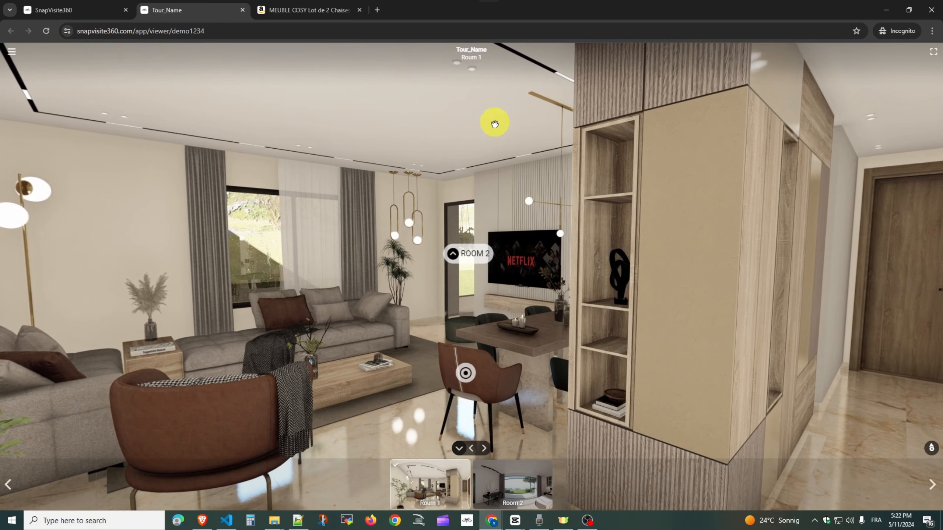
- Return to the SnapVisite360 backend and, in the Editor UI's Localization settings, examine the choices for default language and enabled languages
click(73, 10)
click(44, 117)
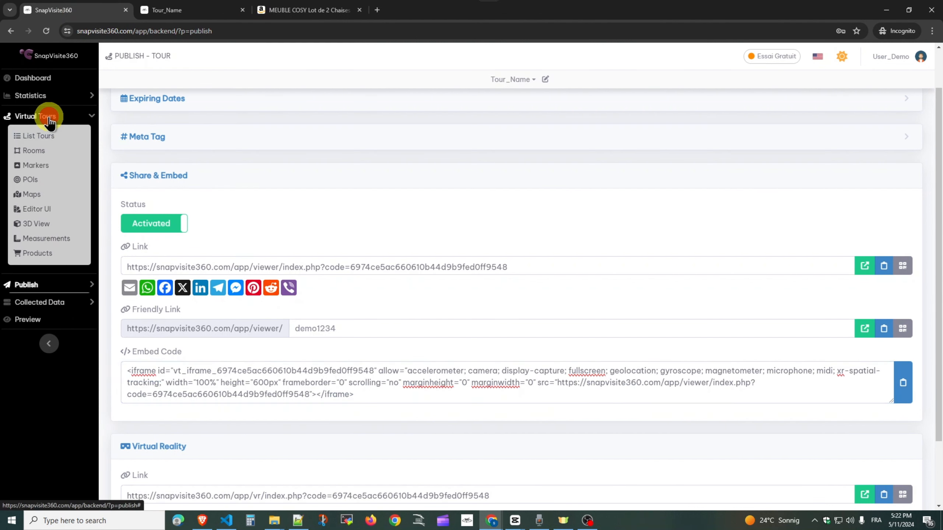
click(46, 214)
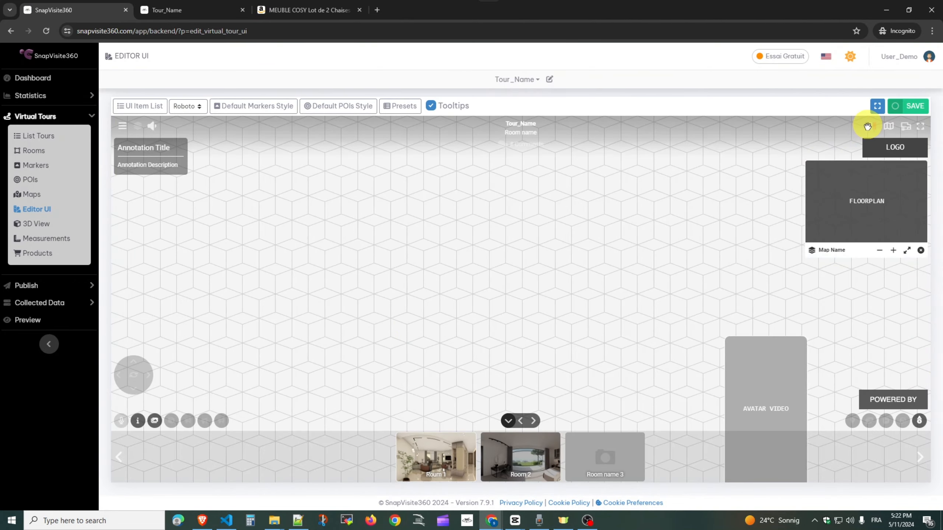
click(871, 128)
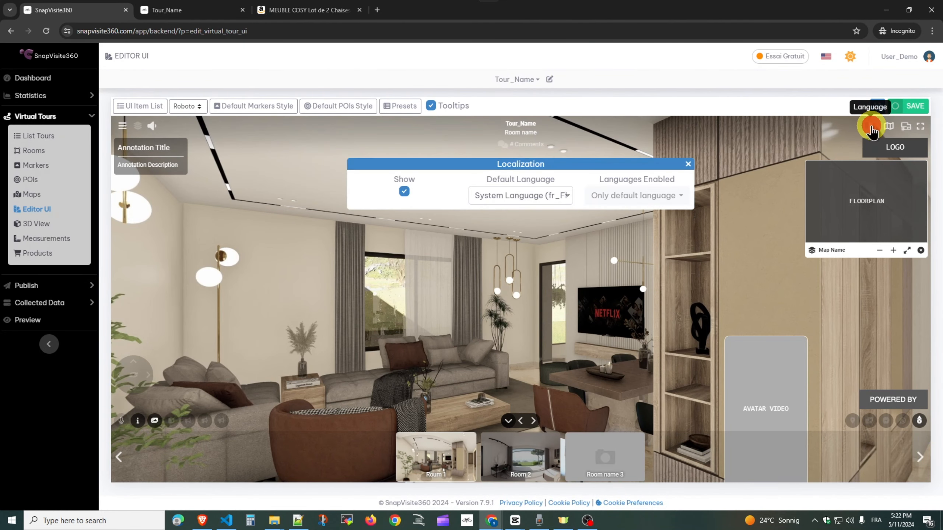
click(519, 196)
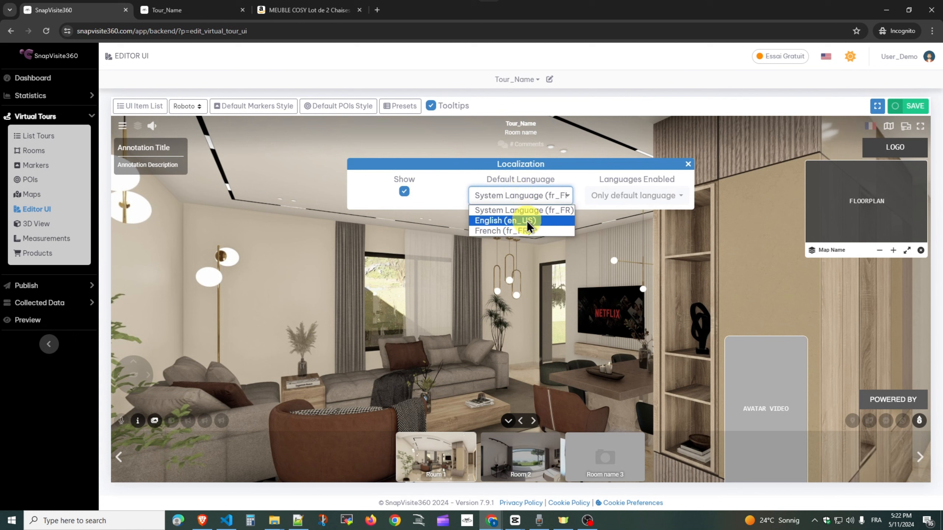
click(624, 195)
click(627, 195)
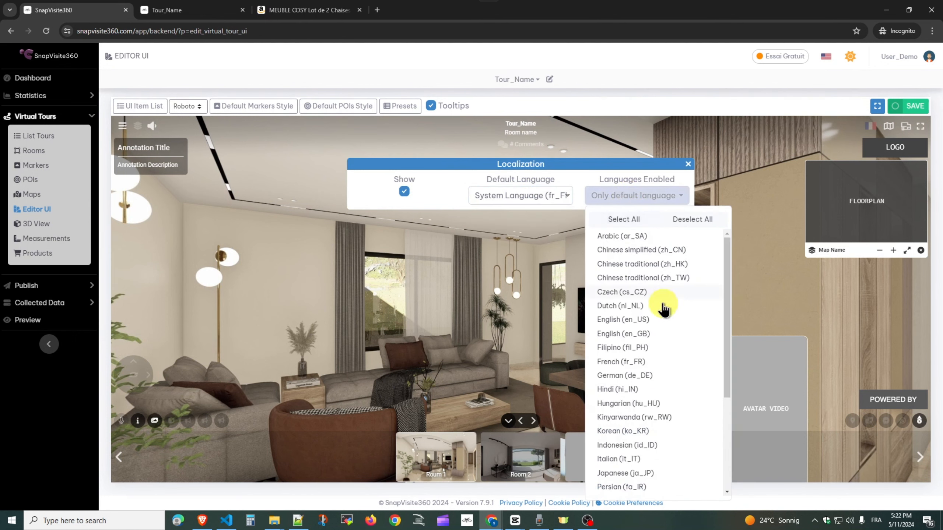
scroll(677, 375, down, 3)
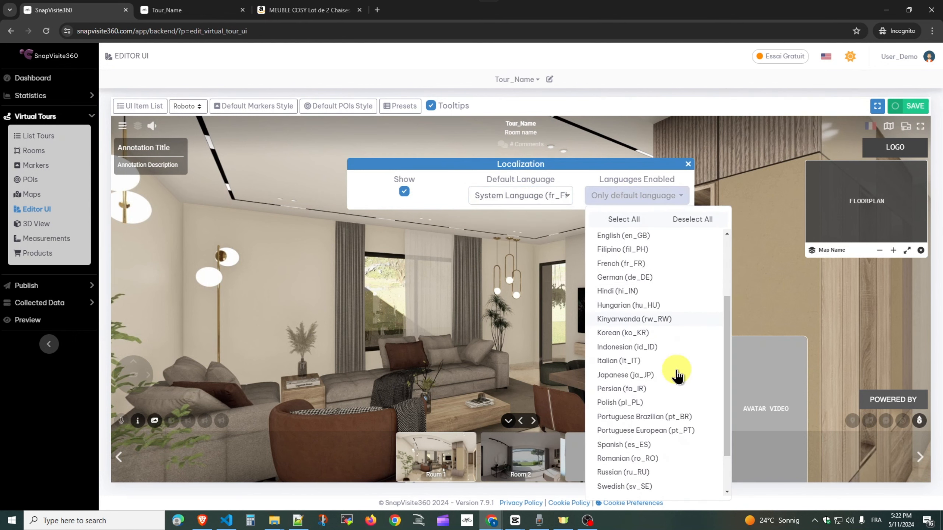